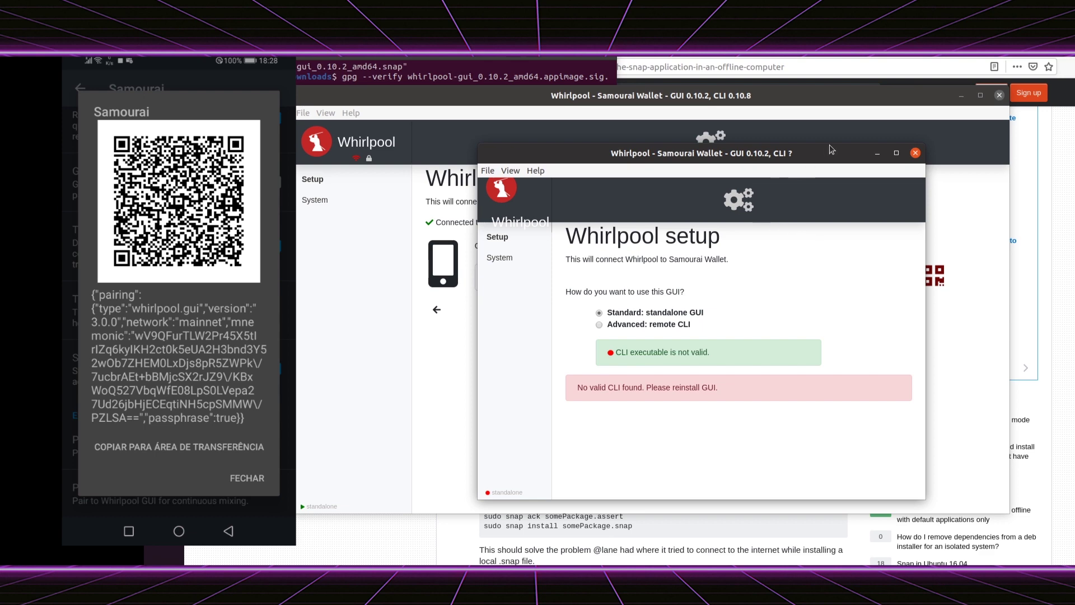
- Close the duplicate Whirlpool windows covering the setup page and try to scan the pairing payload with the webcam
drag(803, 153, 788, 151)
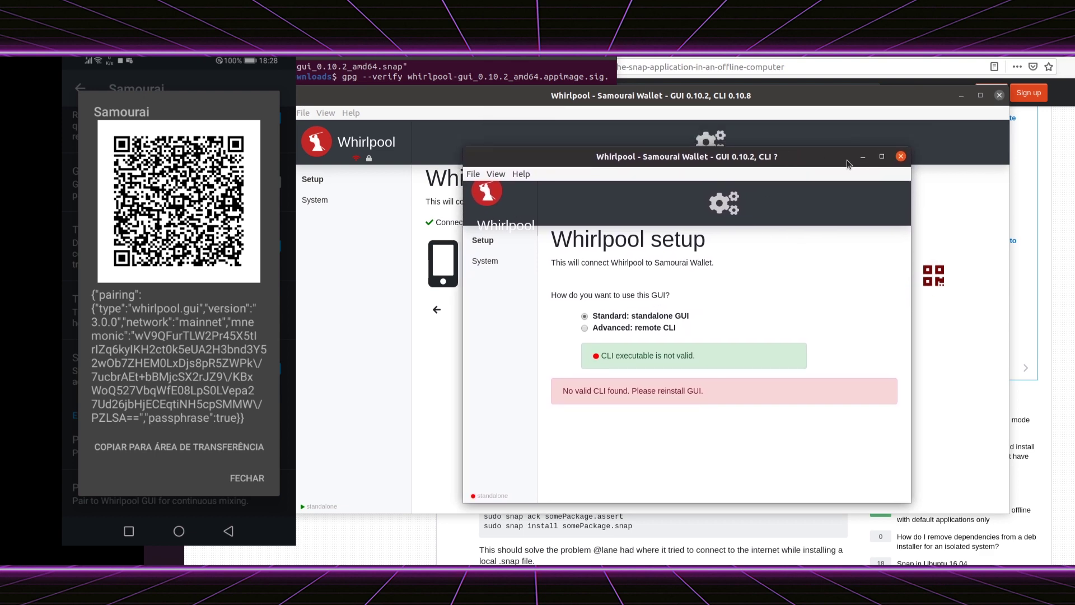
click(900, 153)
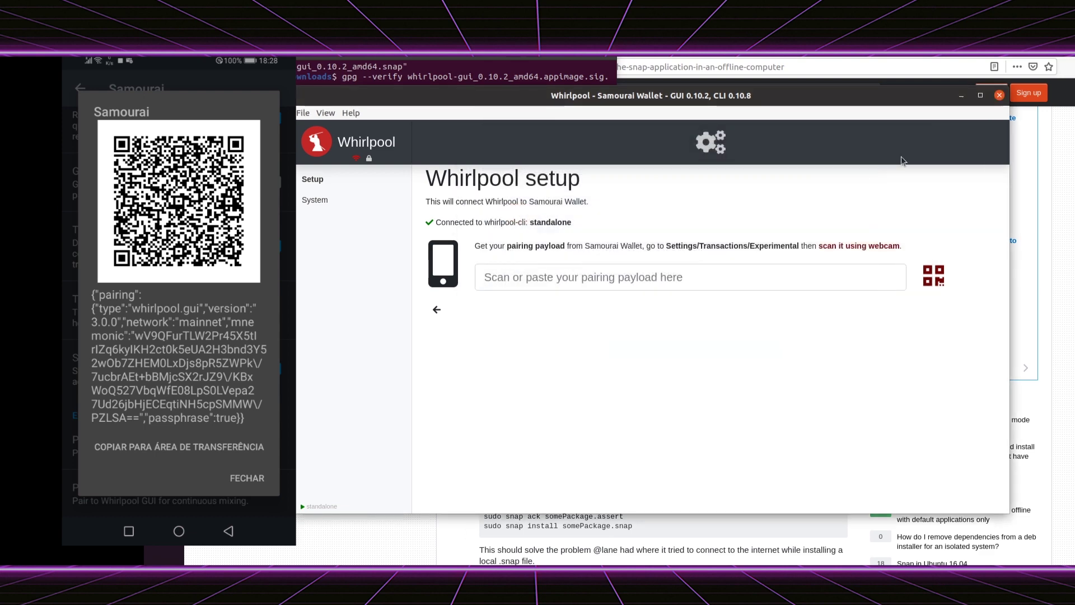
click(934, 276)
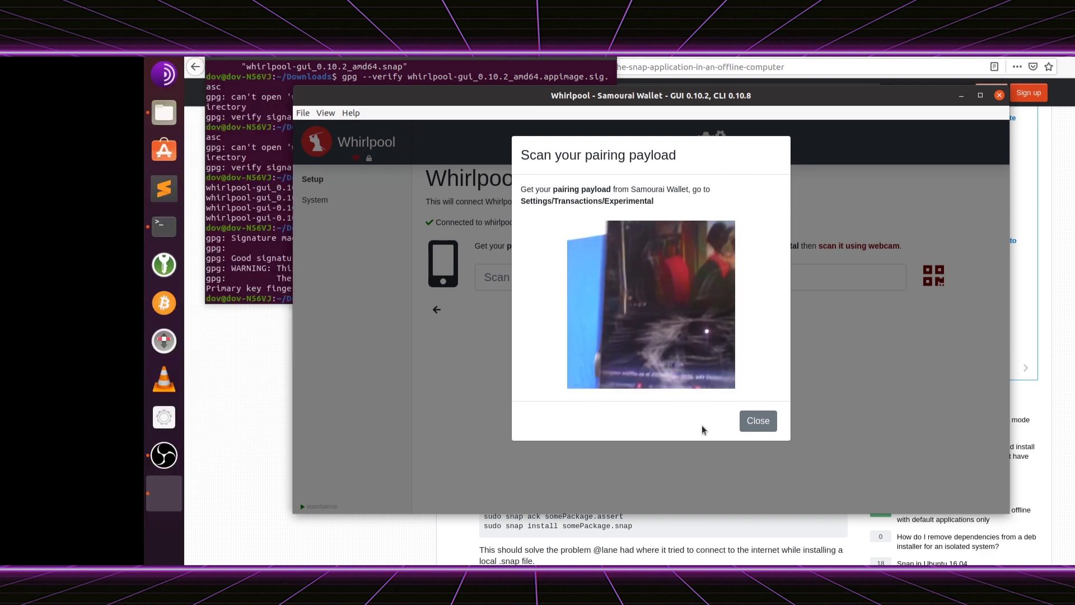
click(758, 421)
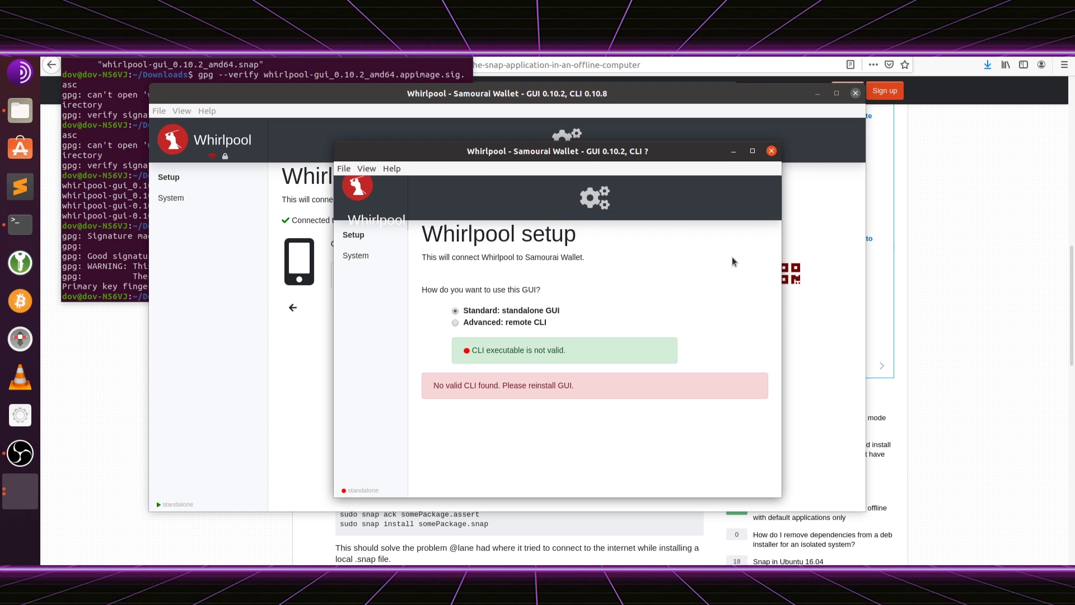
click(772, 150)
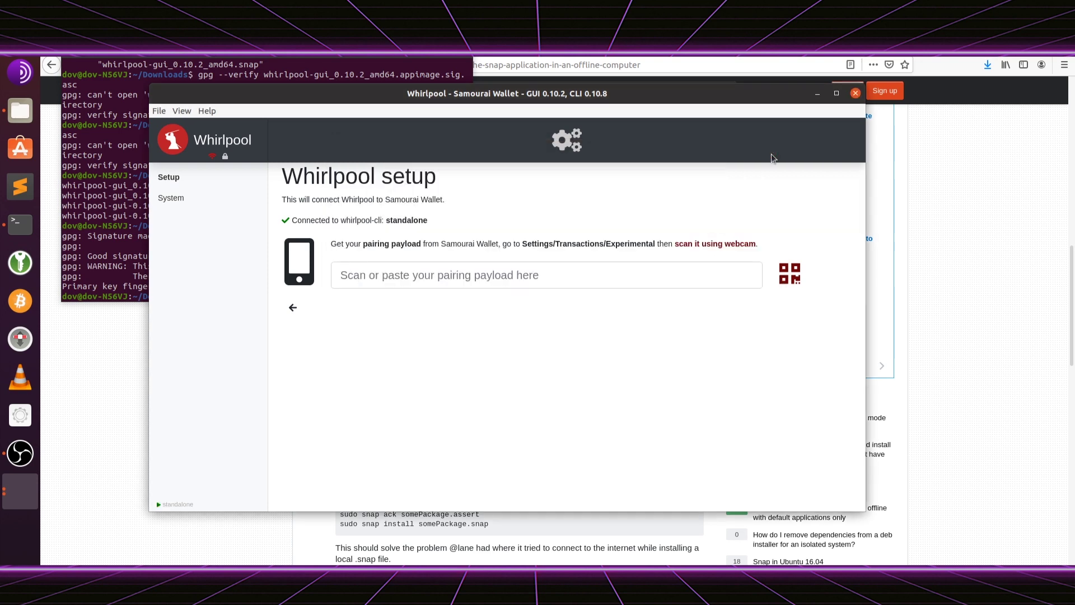
click(786, 266)
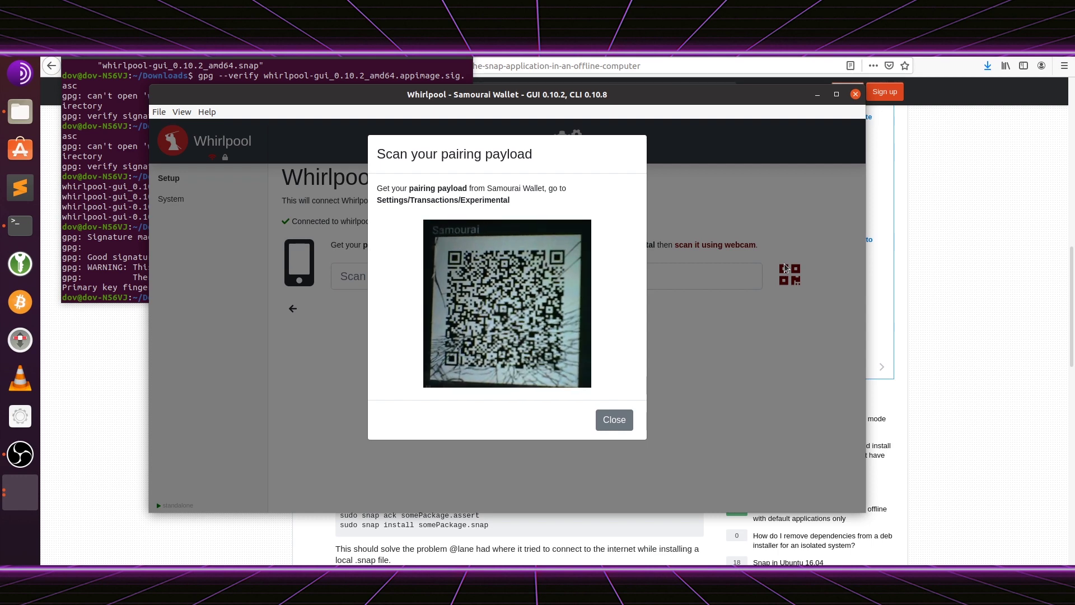
click(611, 421)
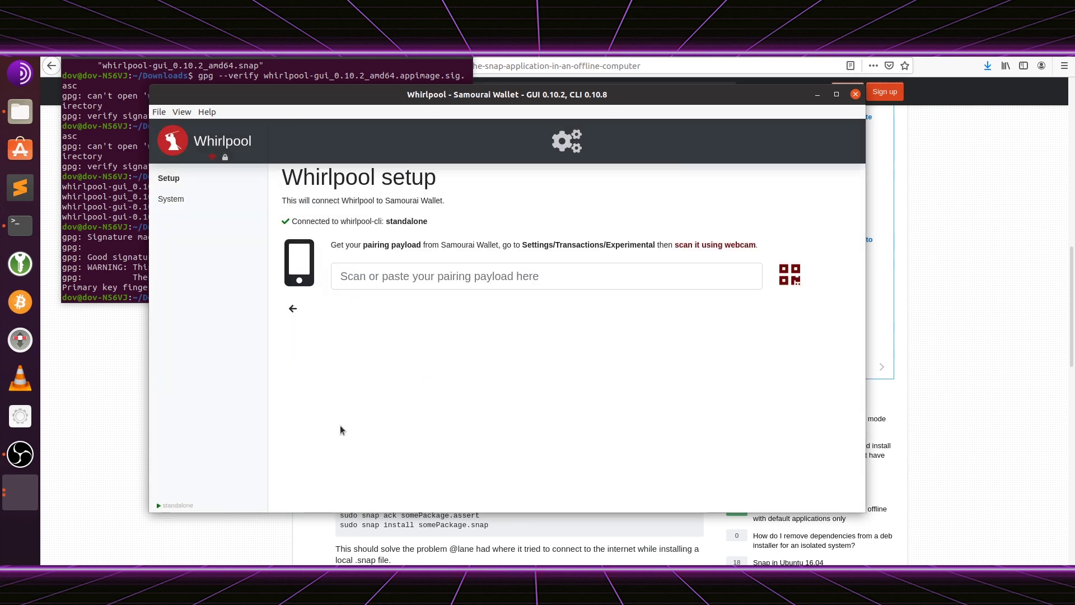
- Close the remaining duplicate Whirlpool window, keeping only the setup window connected to the standalone CLI
click(26, 488)
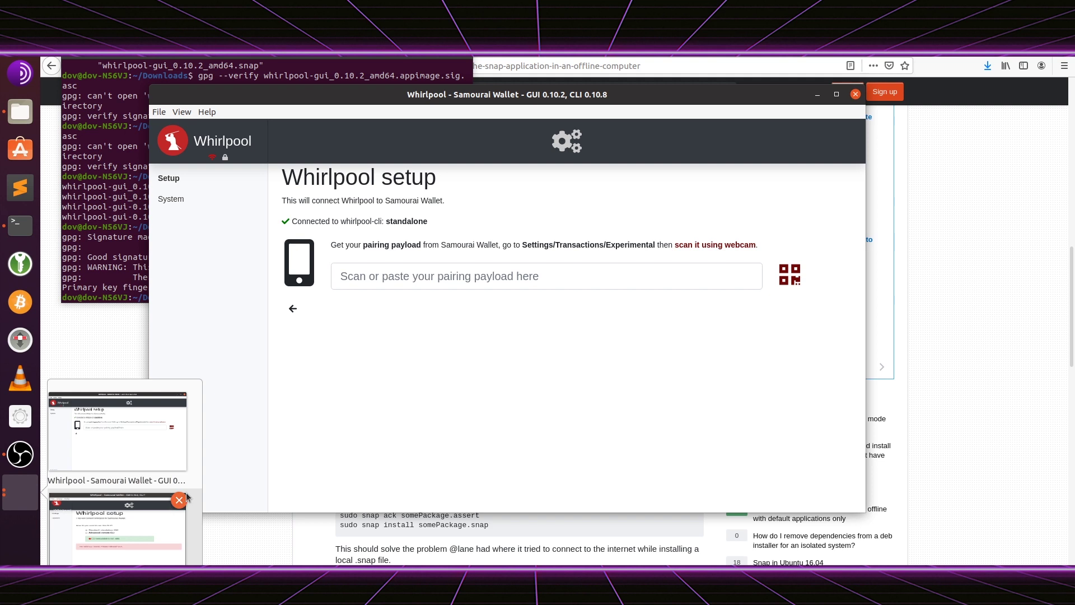
click(180, 500)
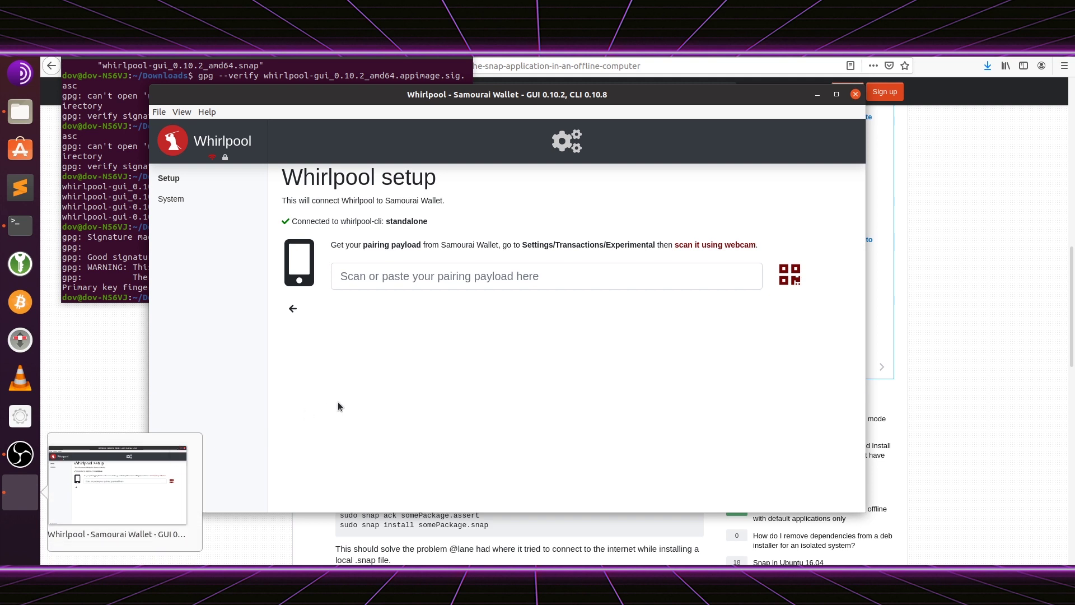
click(20, 454)
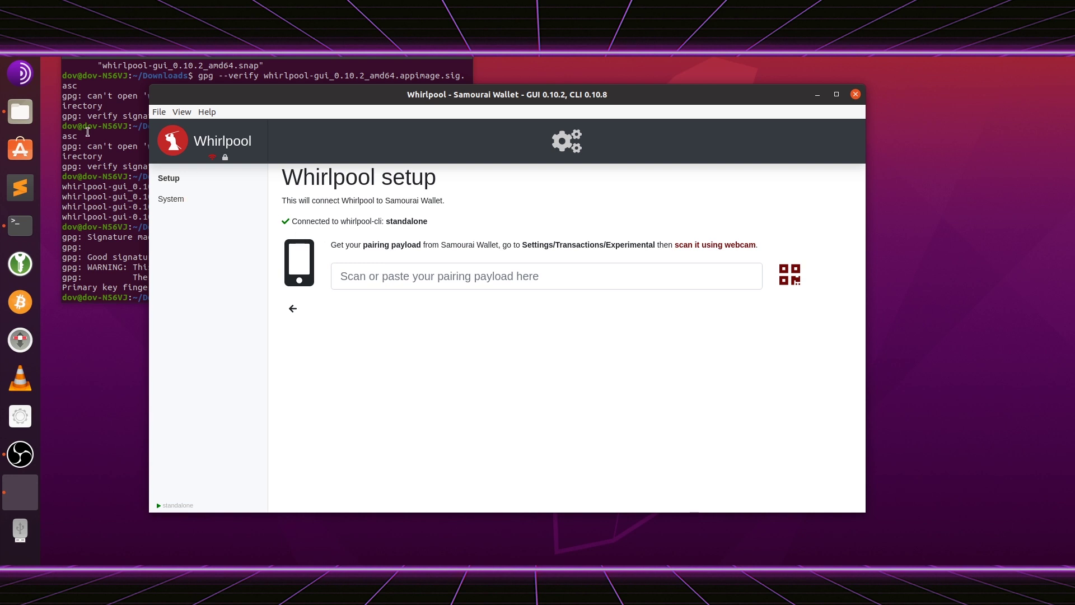
- Open New Text Document.txt from the RETK drive and select its entire pairing payload for copying
click(24, 113)
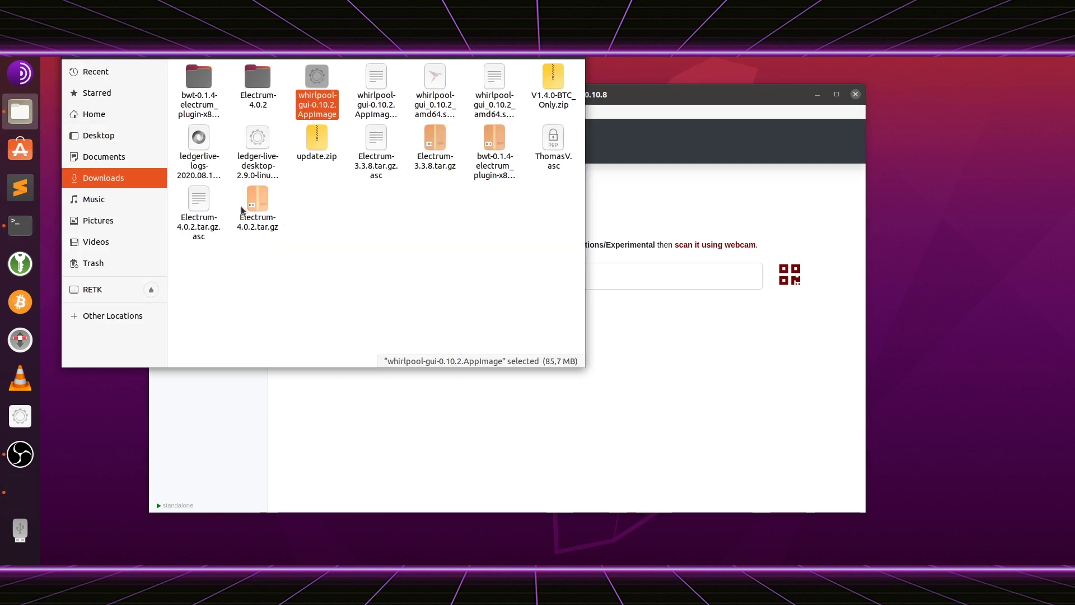
click(108, 291)
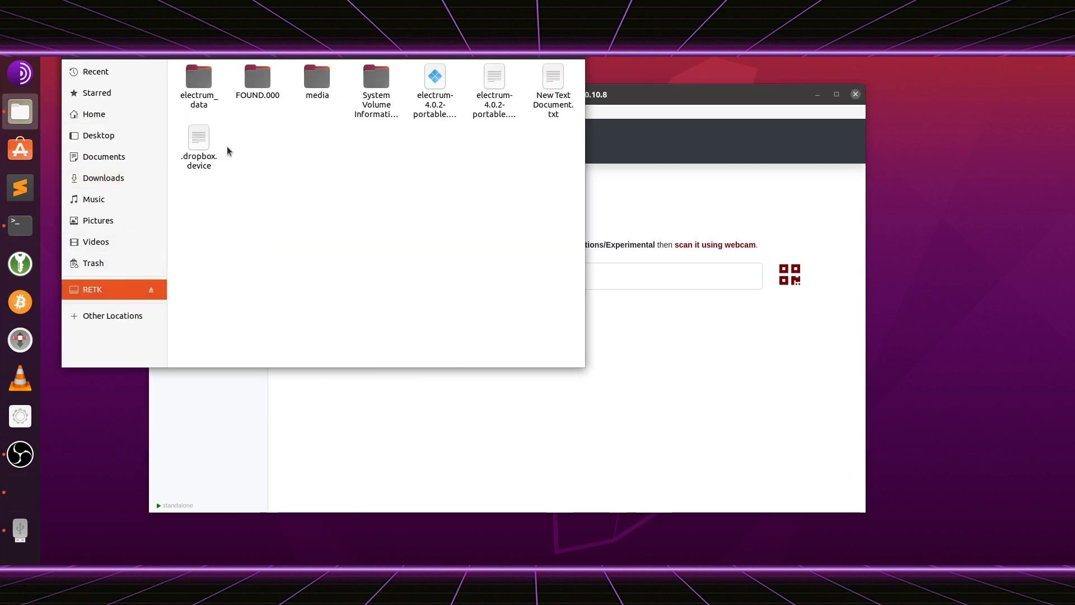
double_click(556, 82)
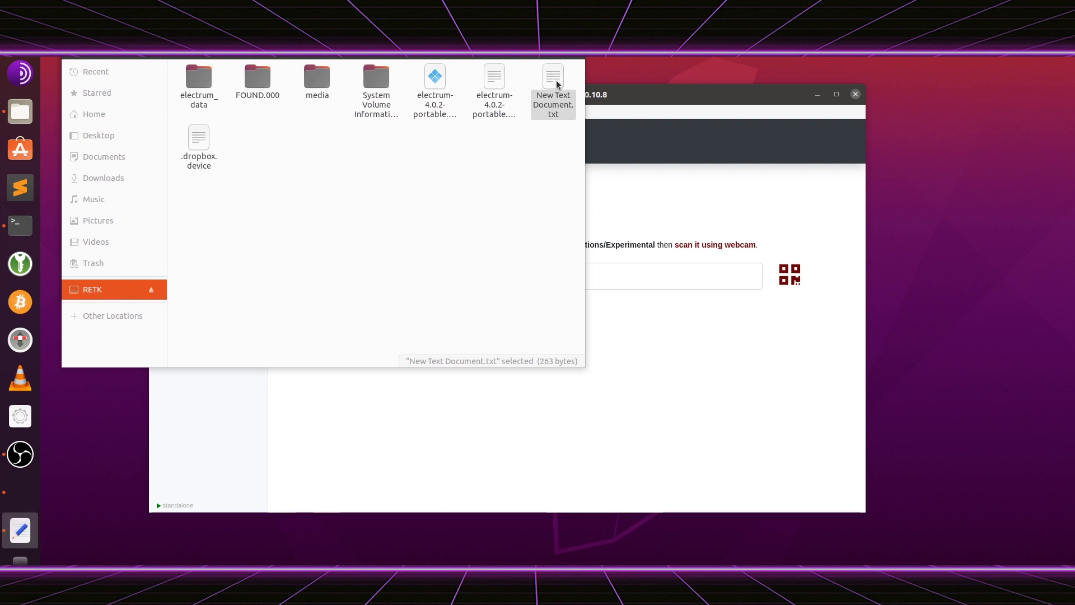
double_click(295, 65)
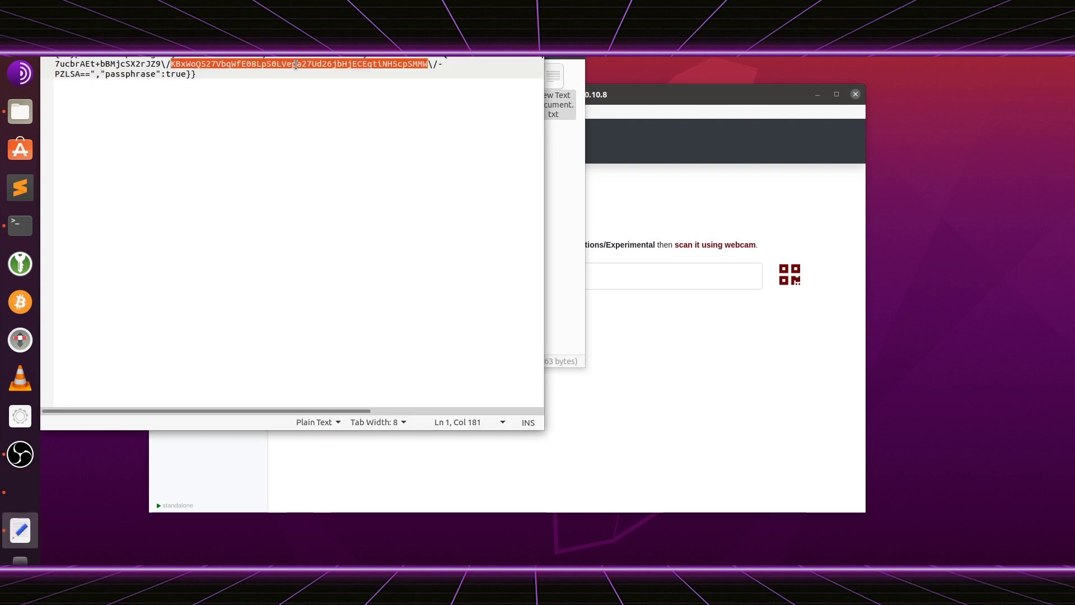
key(ctrl+a)
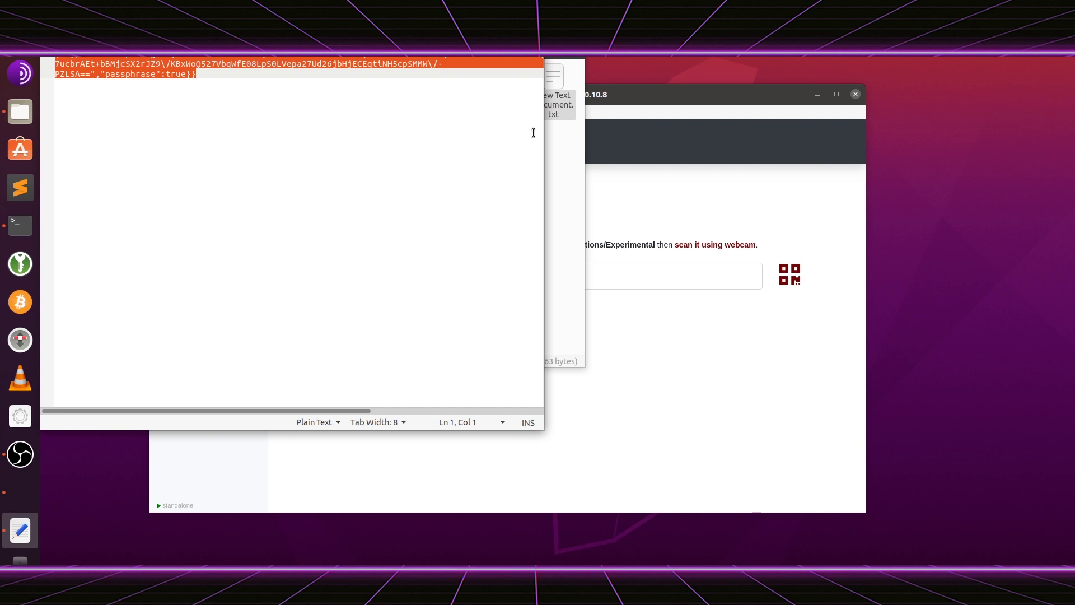
- Paste the pairing payload into the Whirlpool setup and close the text document
click(615, 279)
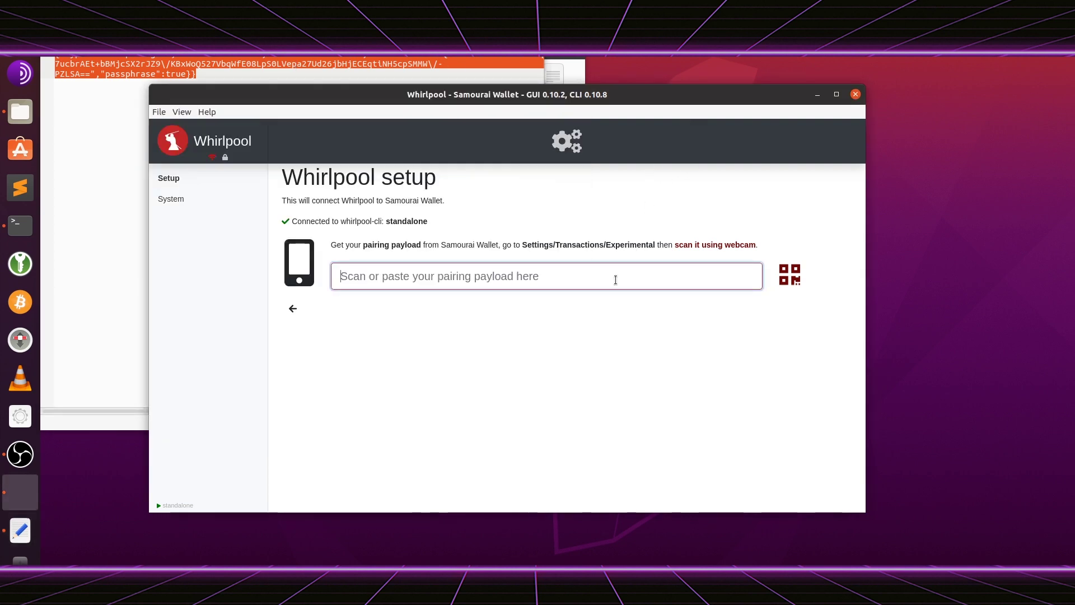
key(ctrl+v)
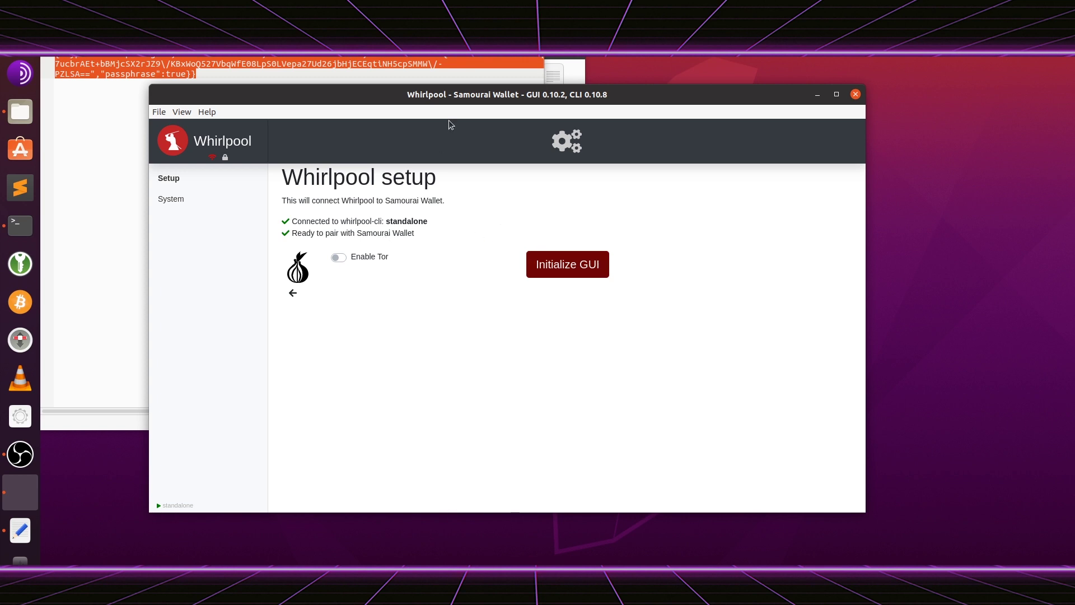
key(ctrl+q)
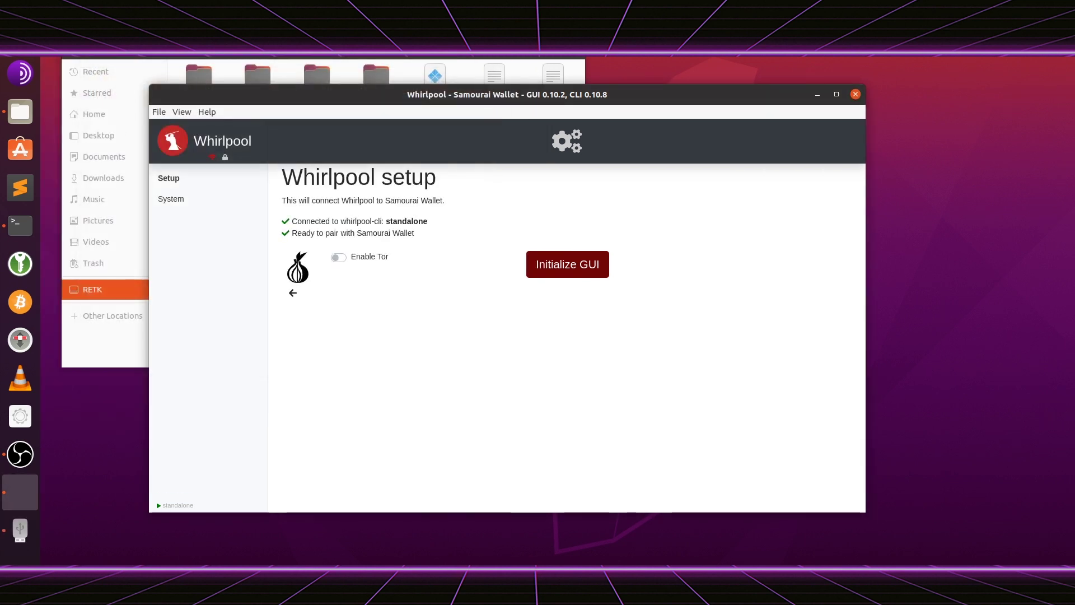
- Enable Tor, initialize the GUI, and retry the connection to whirlpool-cli
click(340, 257)
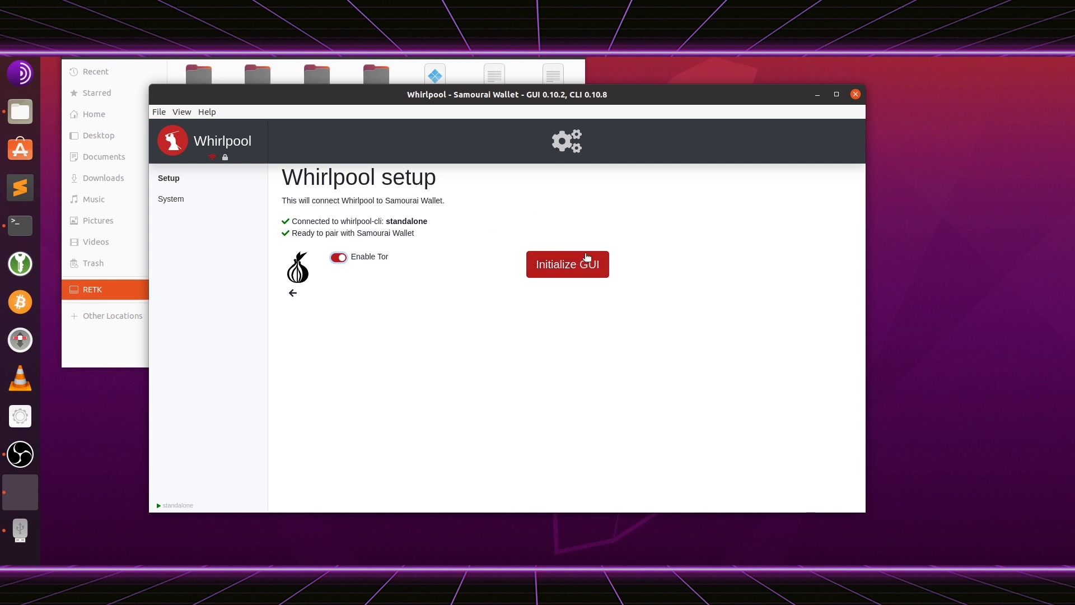
click(575, 272)
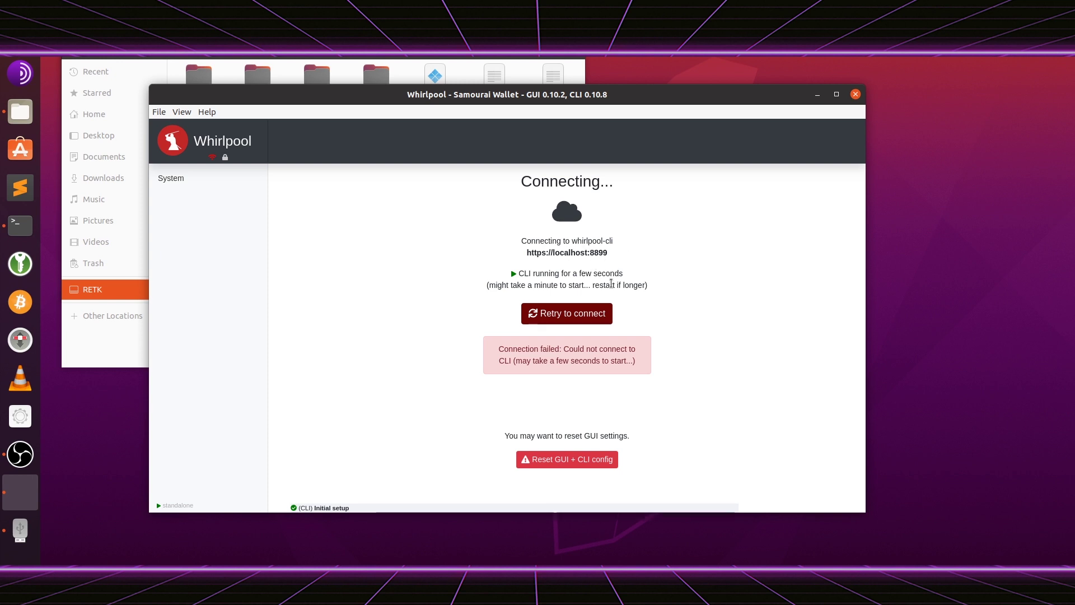
click(605, 313)
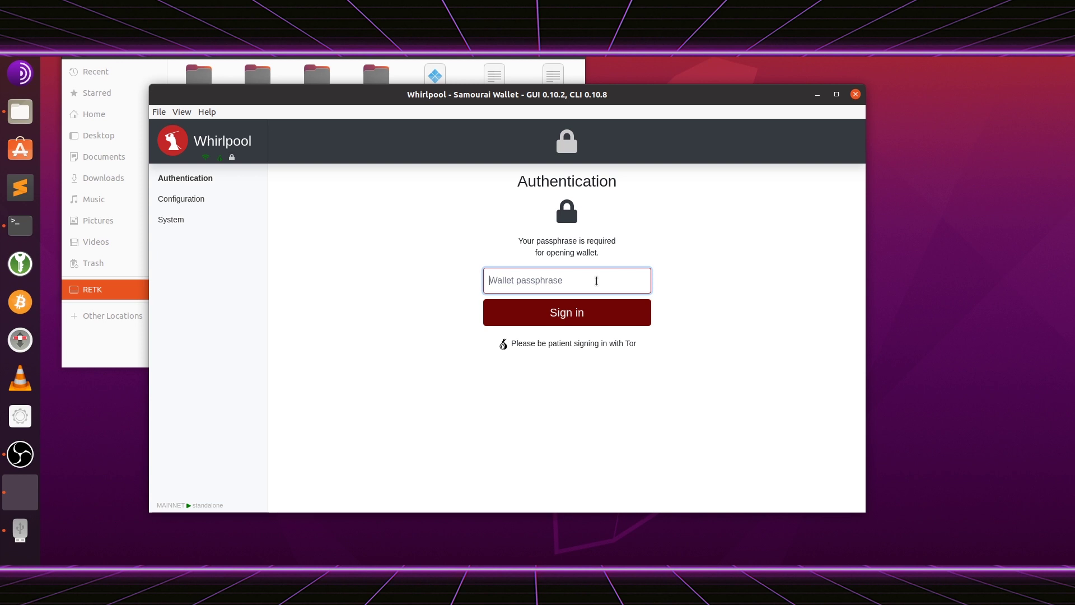
- Enter the wallet passphrase and sign in to the wallet
text(••••••••••••)
click(586, 309)
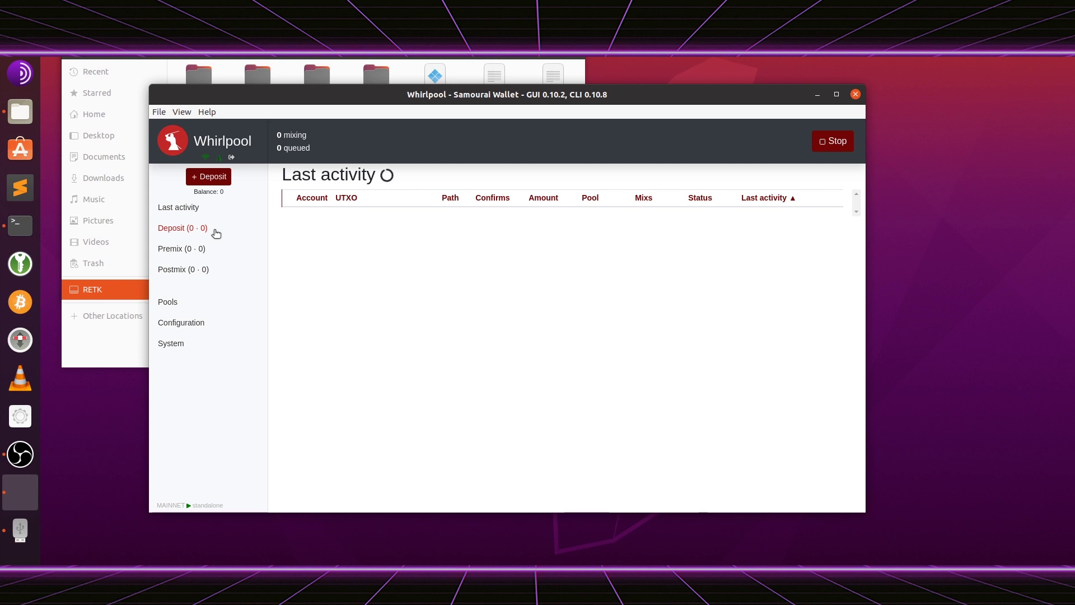
- Open the deposit details and examine each pool's name, denomination and minimum deposit, then close them
click(205, 183)
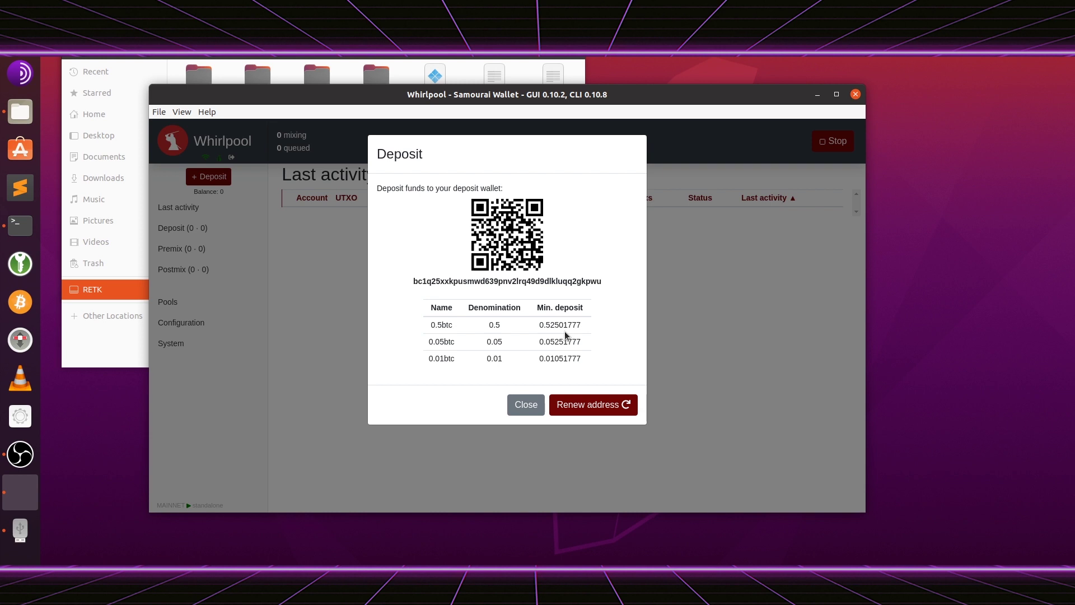
drag(565, 329, 578, 327)
click(561, 326)
drag(568, 326, 585, 327)
double_click(576, 325)
click(572, 325)
drag(551, 326, 560, 328)
double_click(490, 326)
mouse_move(554, 325)
mouse_down()
mouse_move(593, 325)
mouse_move(567, 326)
mouse_up()
click(552, 326)
click(498, 325)
double_click(498, 325)
click(498, 329)
double_click(498, 329)
double_click(443, 342)
click(494, 343)
double_click(497, 359)
click(489, 359)
drag(560, 360, 583, 361)
click(563, 359)
drag(564, 358, 578, 359)
click(438, 325)
double_click(437, 325)
click(450, 326)
click(518, 402)
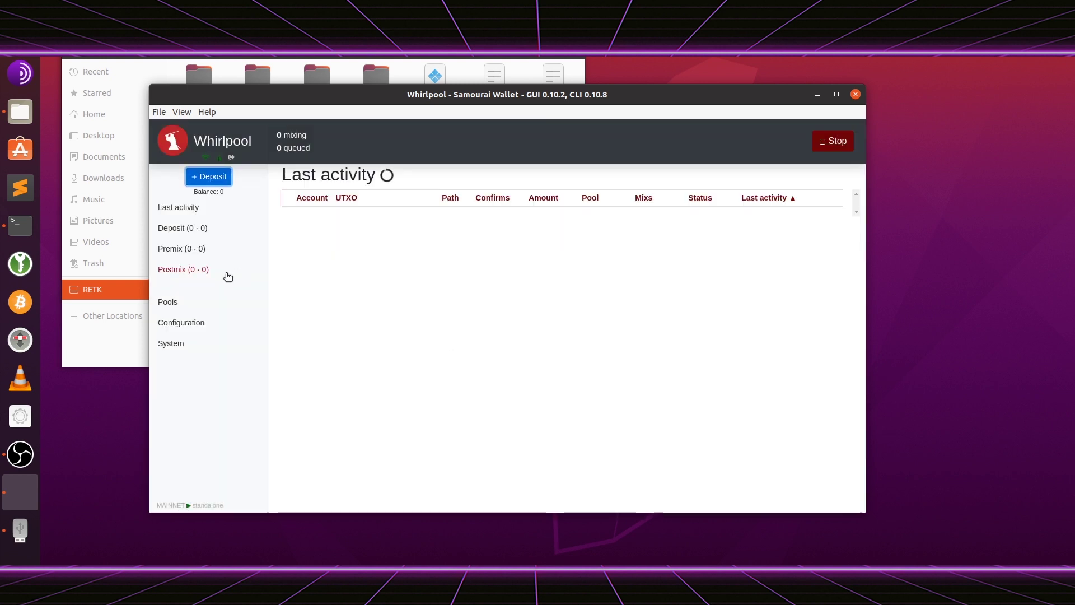
- View the Deposit and Premix lists, and review the deposit address and minimum deposits of the 0.5btc and 0.01btc pools again
click(202, 230)
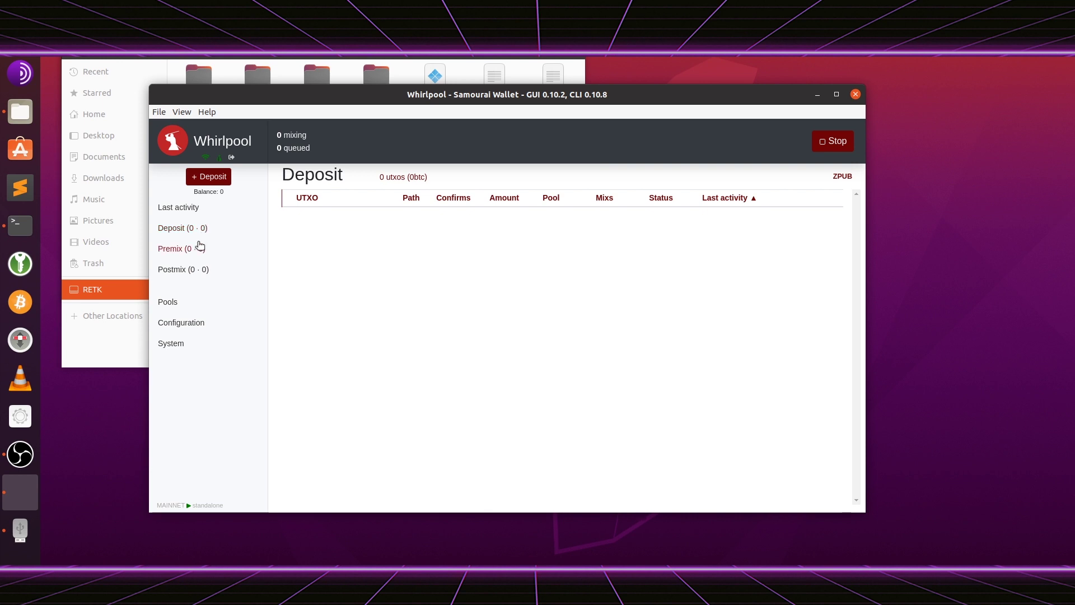
click(189, 251)
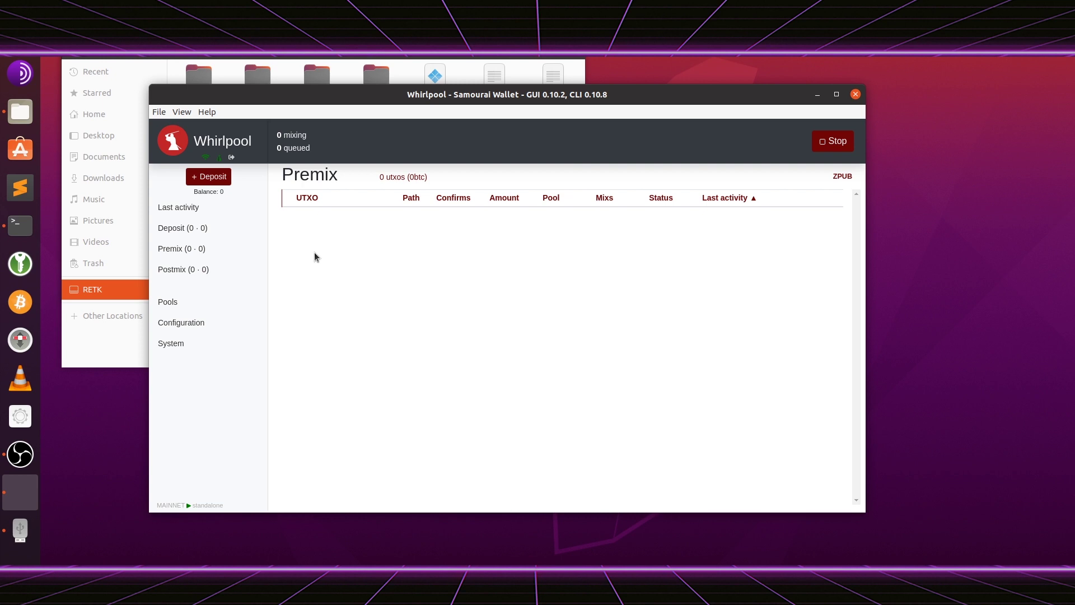
click(212, 178)
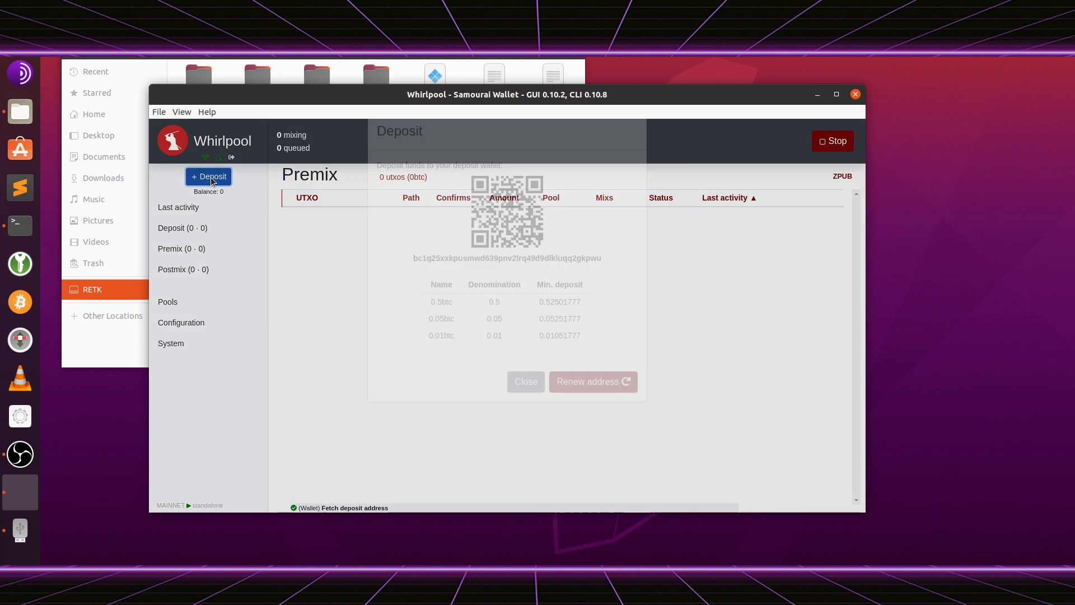
double_click(491, 323)
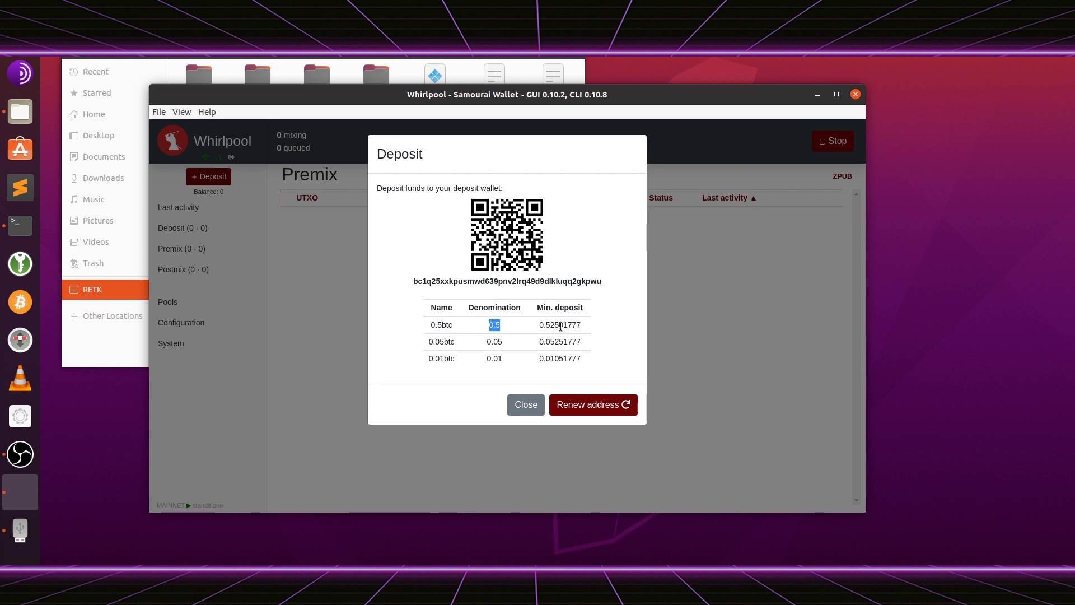
drag(564, 325, 586, 335)
click(564, 360)
drag(564, 360, 580, 361)
click(556, 286)
double_click(556, 283)
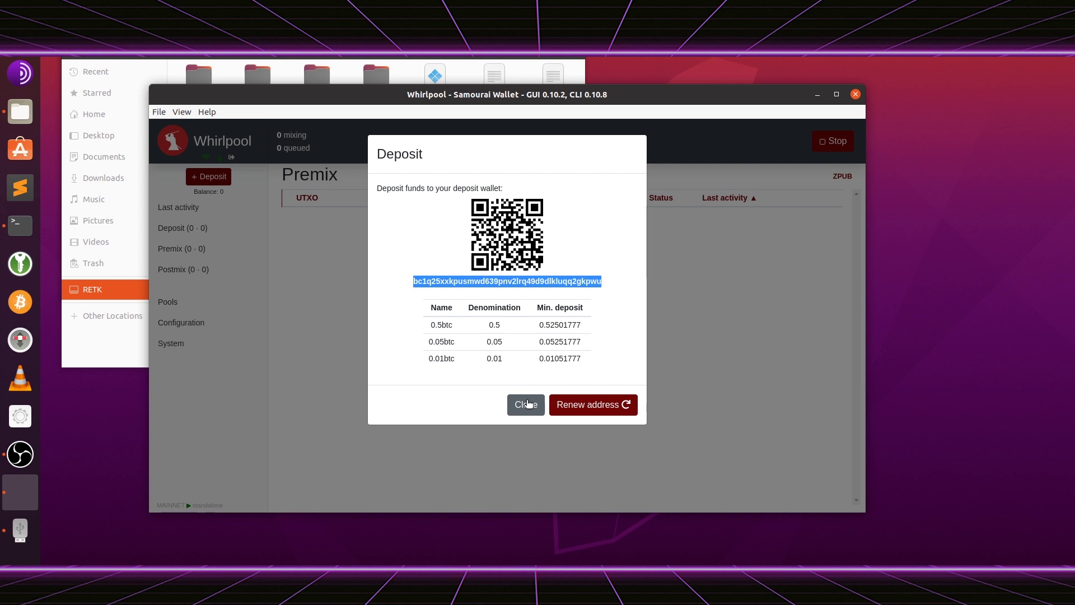
double_click(495, 358)
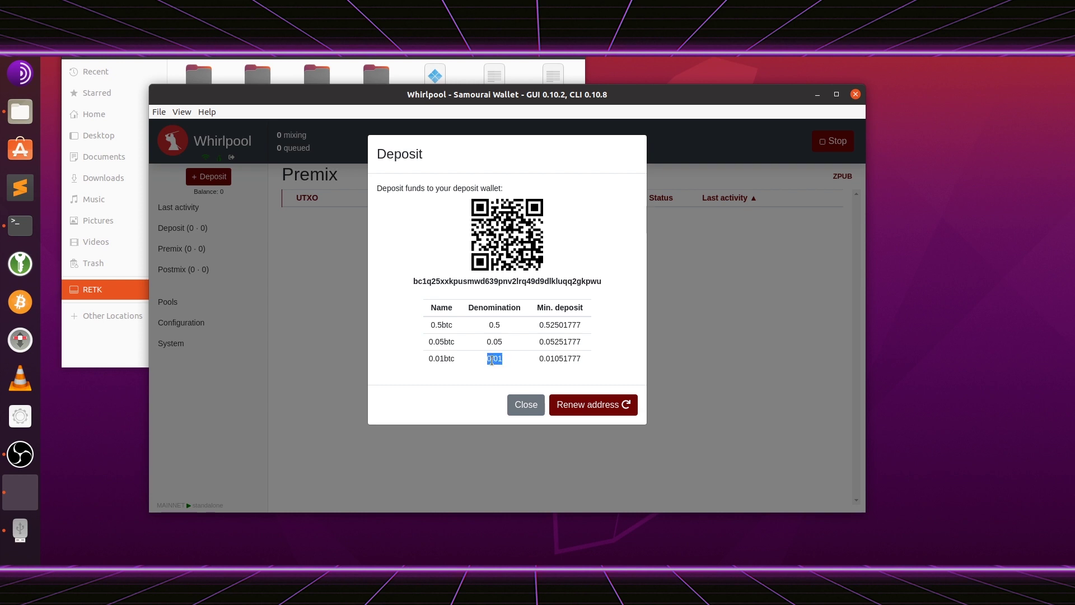
double_click(550, 361)
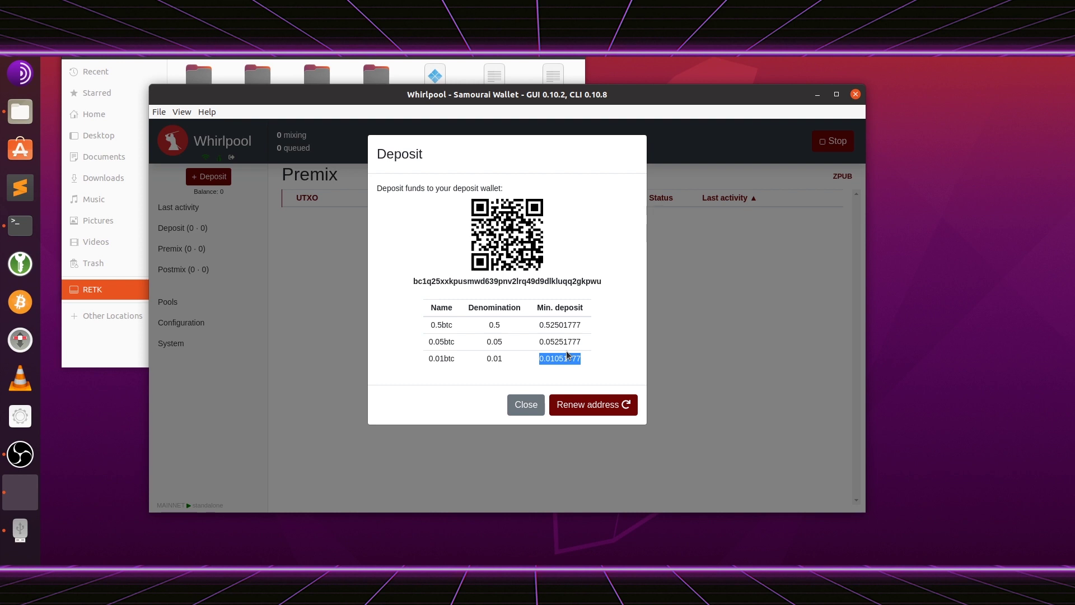
click(523, 406)
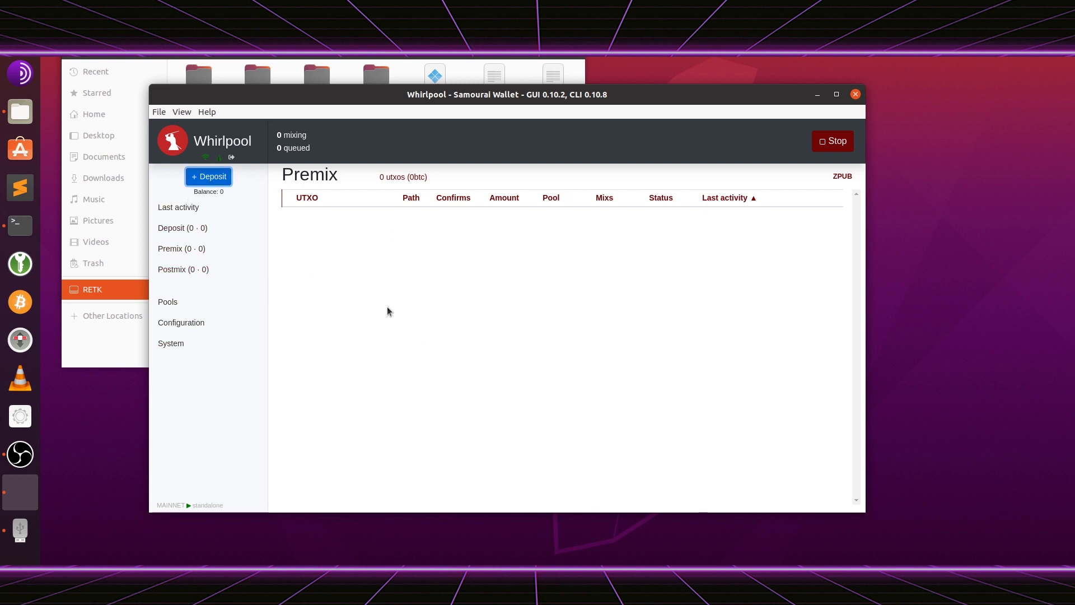
- Review the Pools table, checking the anonymity set per mix of the 0.5btc pool
click(162, 303)
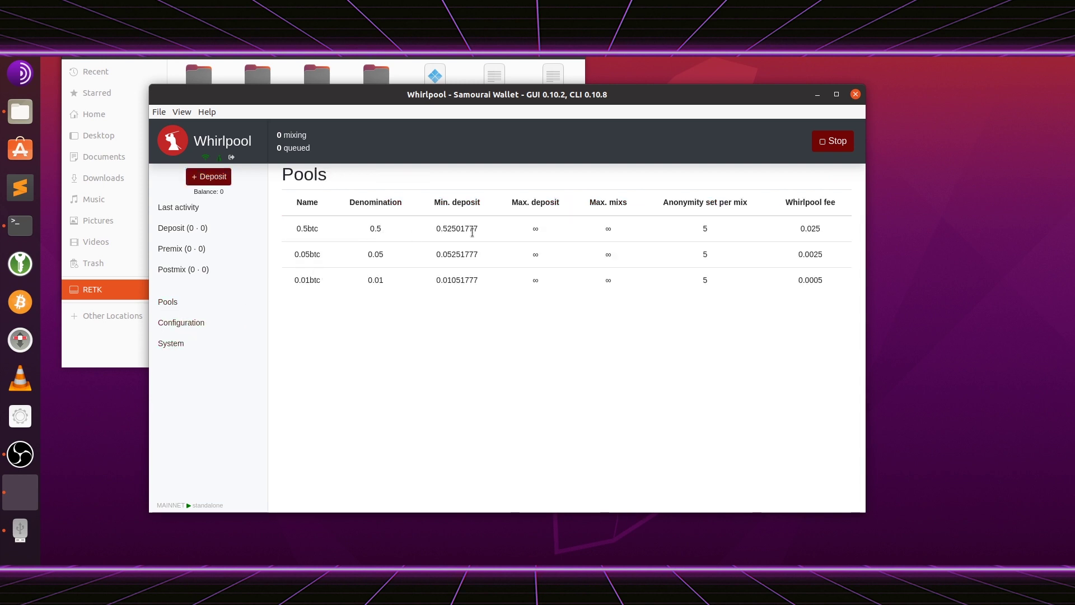
double_click(705, 229)
- Set the minimum mixes target per UTXO to 10 in the CLI general configuration
click(199, 324)
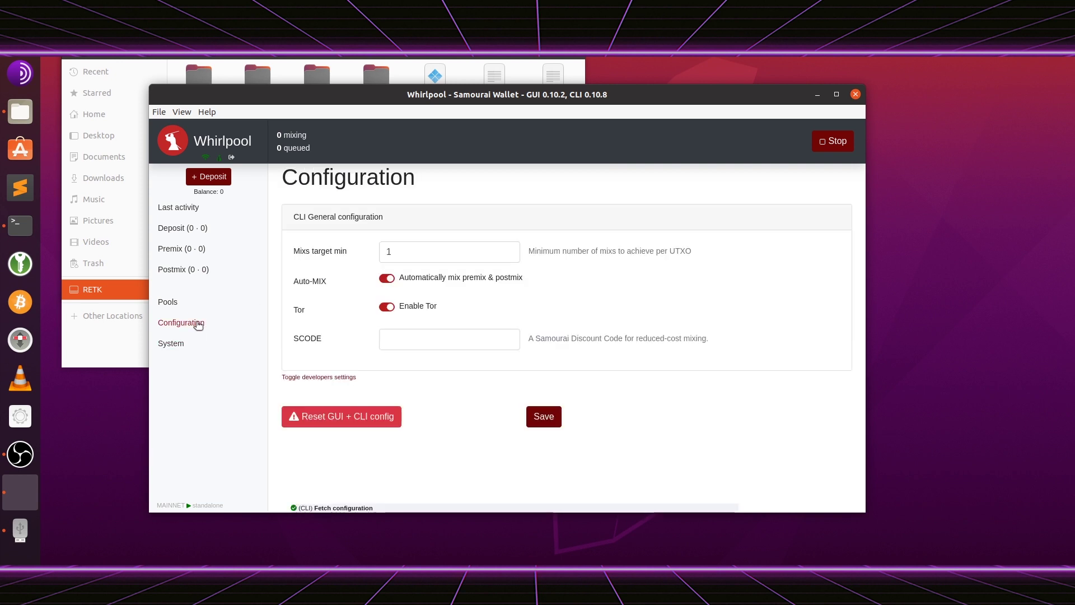
click(407, 253)
double_click(408, 252)
text(10)
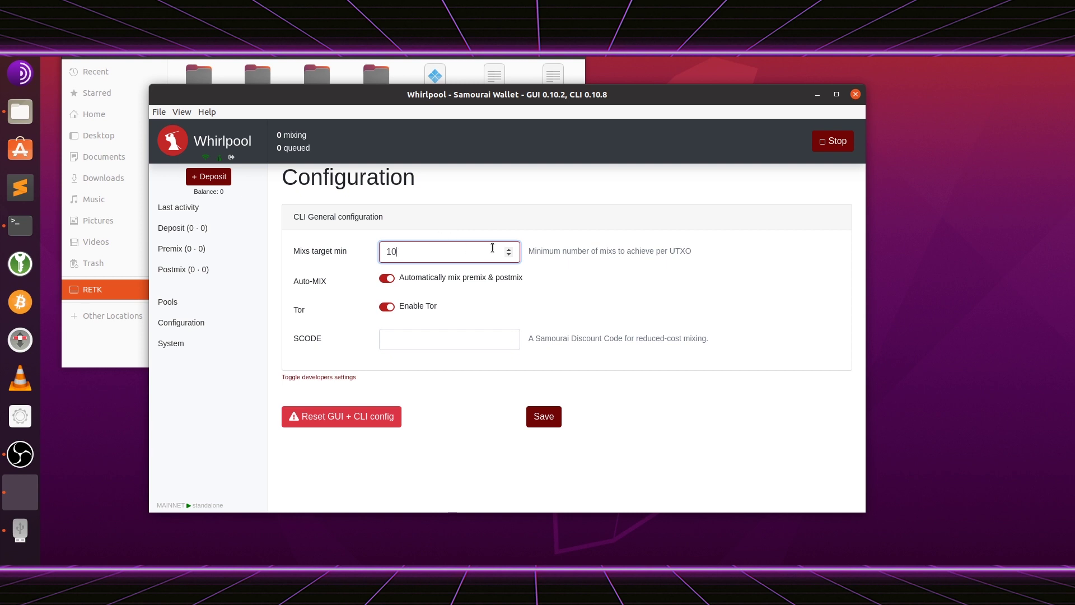
key(BackSpace)
key(BackSpace)
text(1000000000)
key(BackSpace)
key(BackSpace)
key(BackSpace)
key(BackSpace)
key(BackSpace)
key(BackSpace)
key(BackSpace)
key(BackSpace)
key(BackSpace)
key(BackSpace)
text(10)
click(409, 277)
click(409, 277)
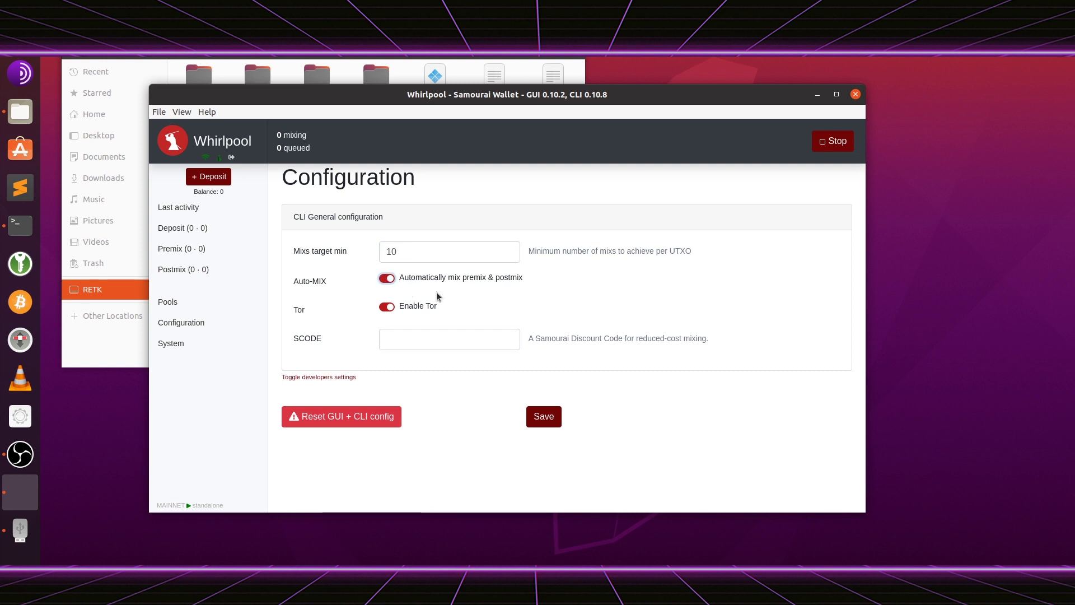
- Enter RONIN as the SCODE discount code, save the configuration, reconnect to the CLI and check the saved settings
click(414, 339)
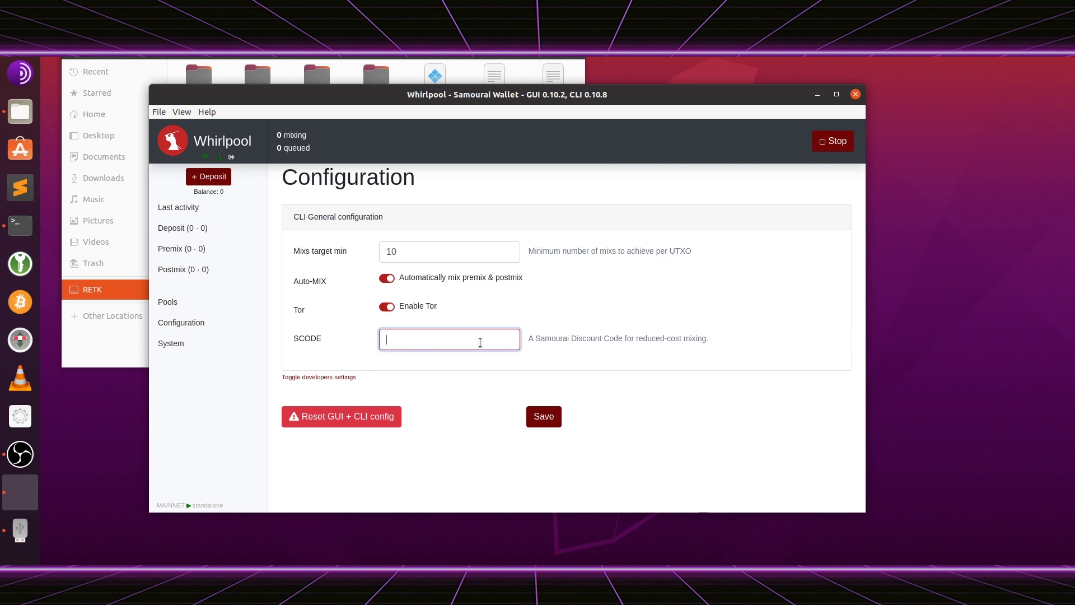
text(RONIN)
click(544, 416)
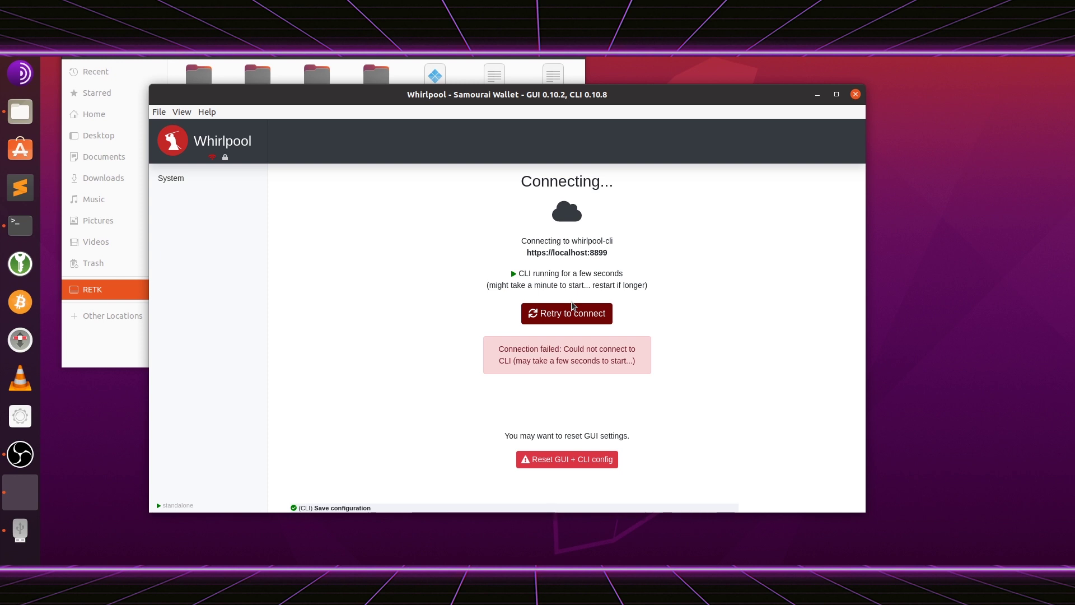
click(572, 313)
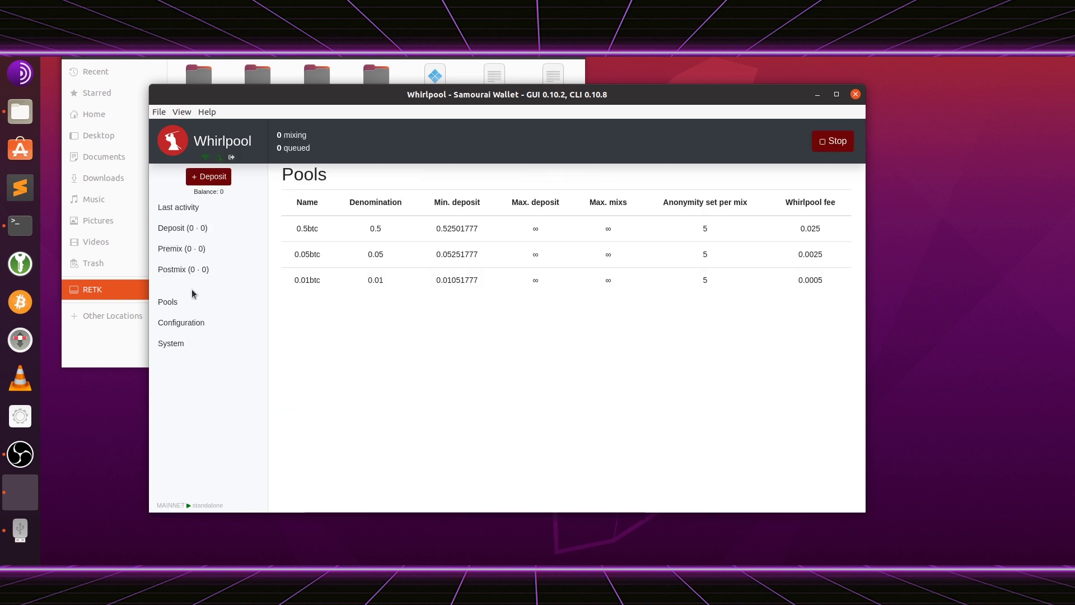
click(193, 320)
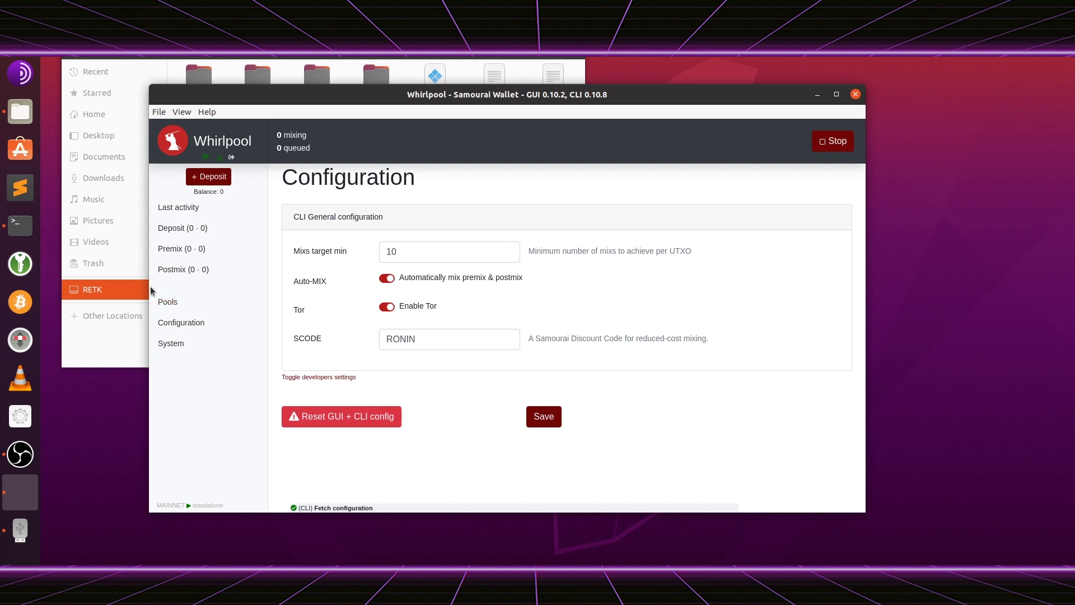
- View the Last activity list, and minimise and restore the Whirlpool window
click(189, 215)
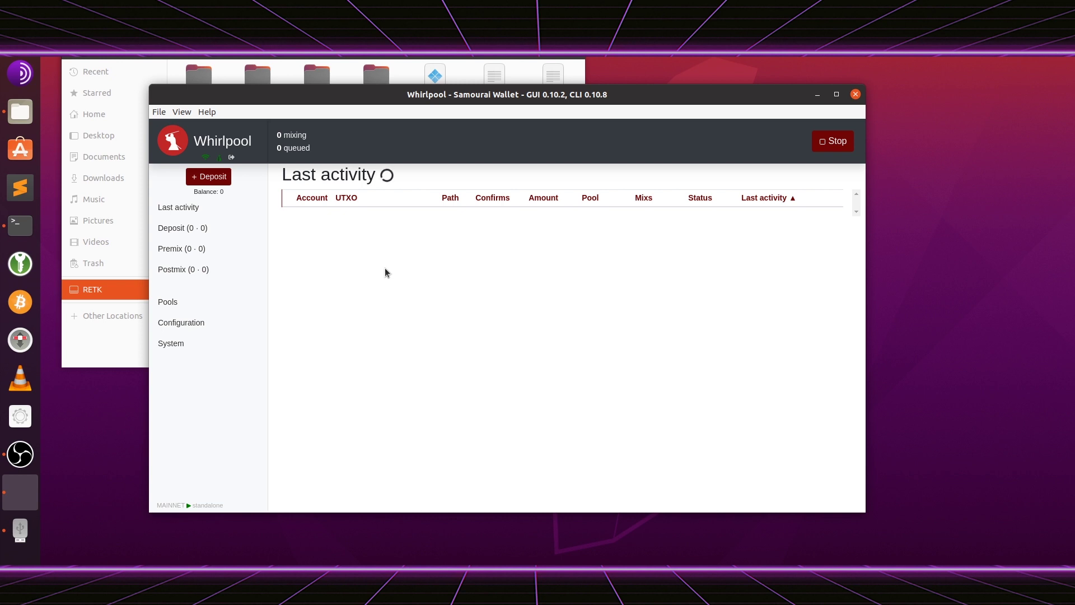
click(815, 94)
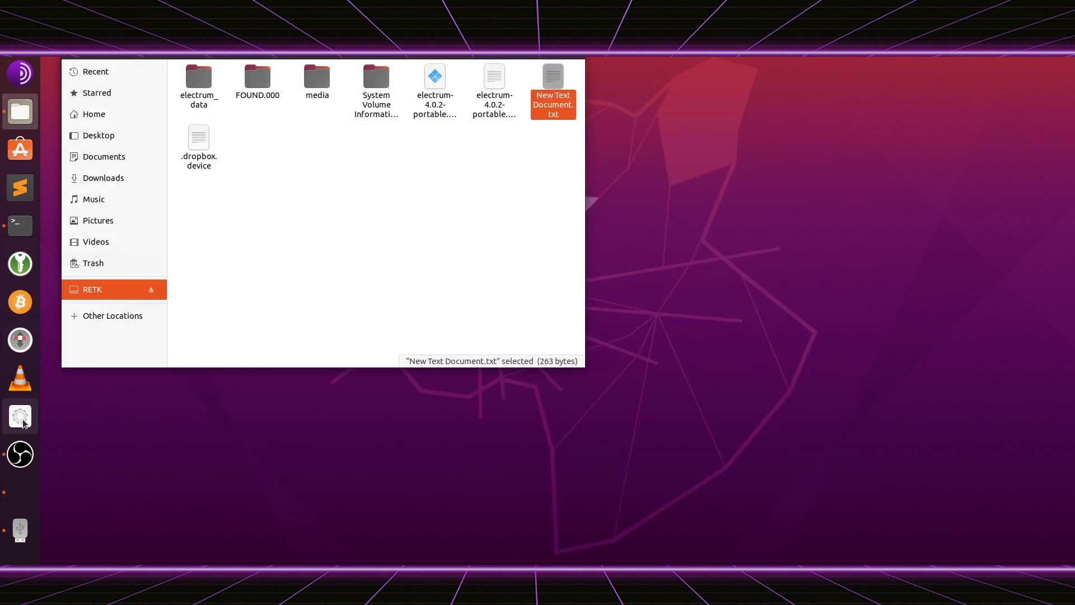
click(32, 503)
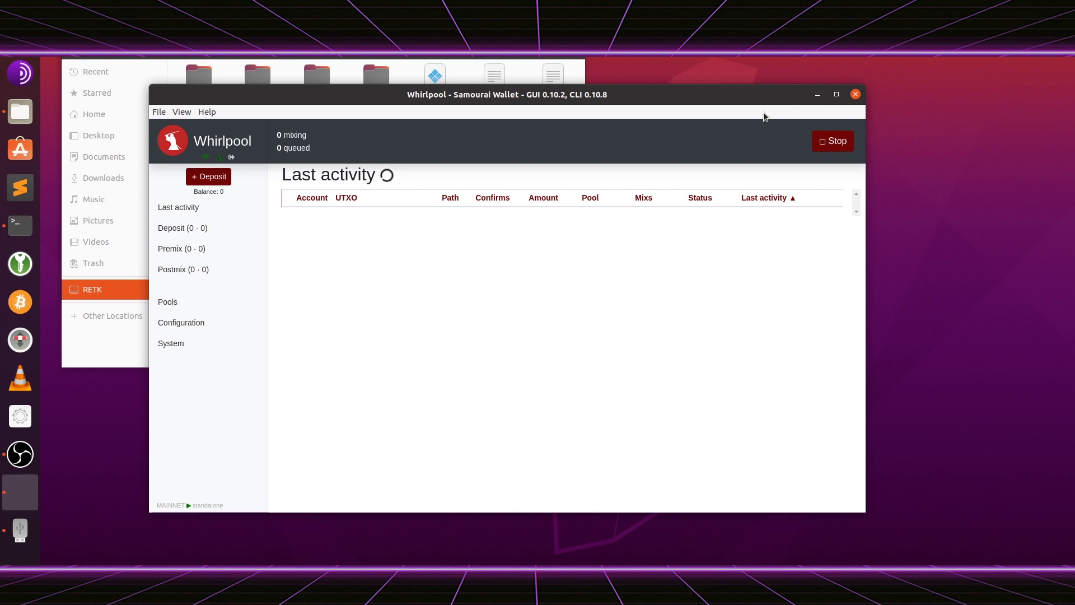
- Open the deposit details and check the minimum deposit of the 0.01btc pool in the Pools table
click(209, 177)
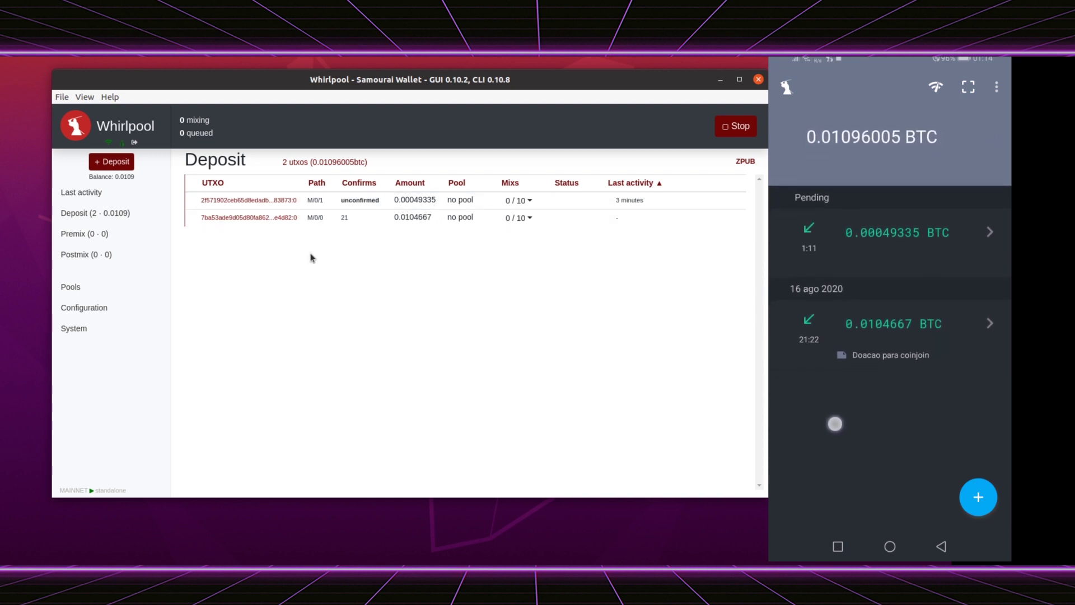
click(78, 287)
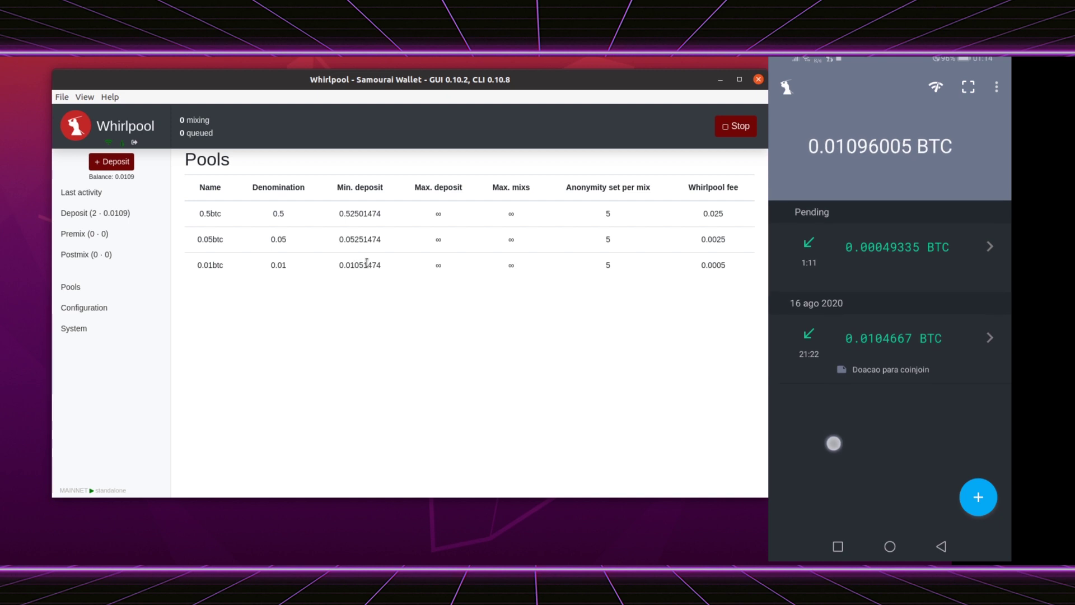
drag(363, 264, 378, 263)
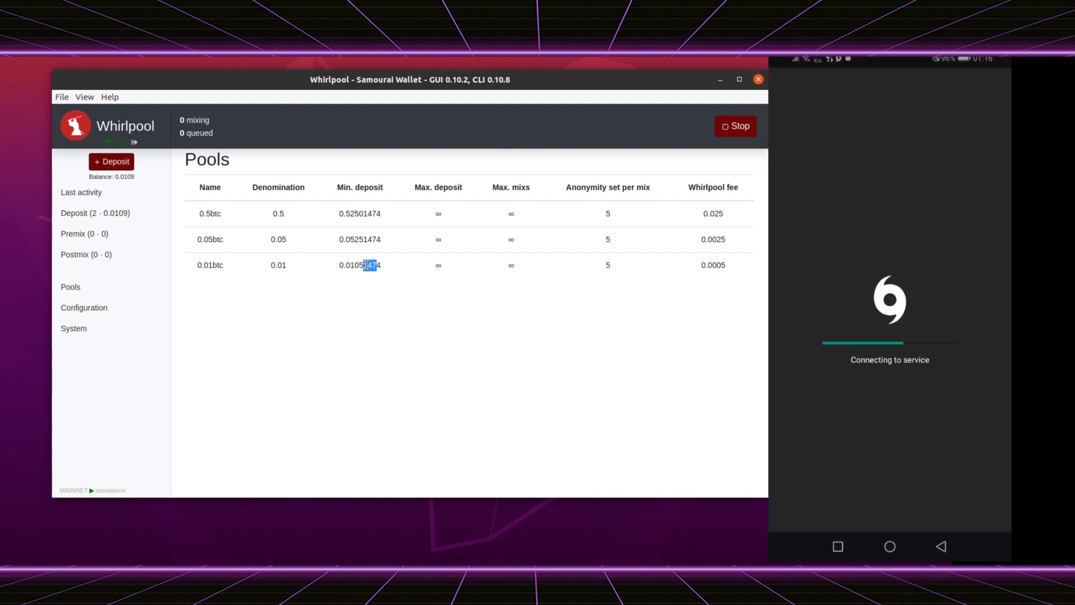
click(364, 362)
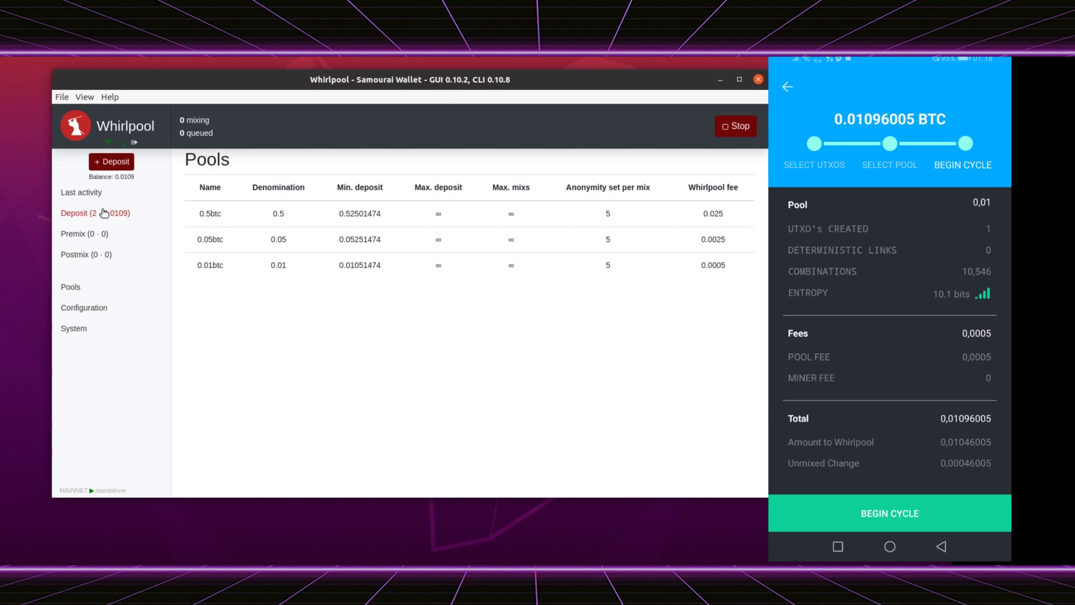
- Check the Deposit and Premix lists repeatedly for each UTXO's confirmations, amount, pool and mixing status
click(103, 212)
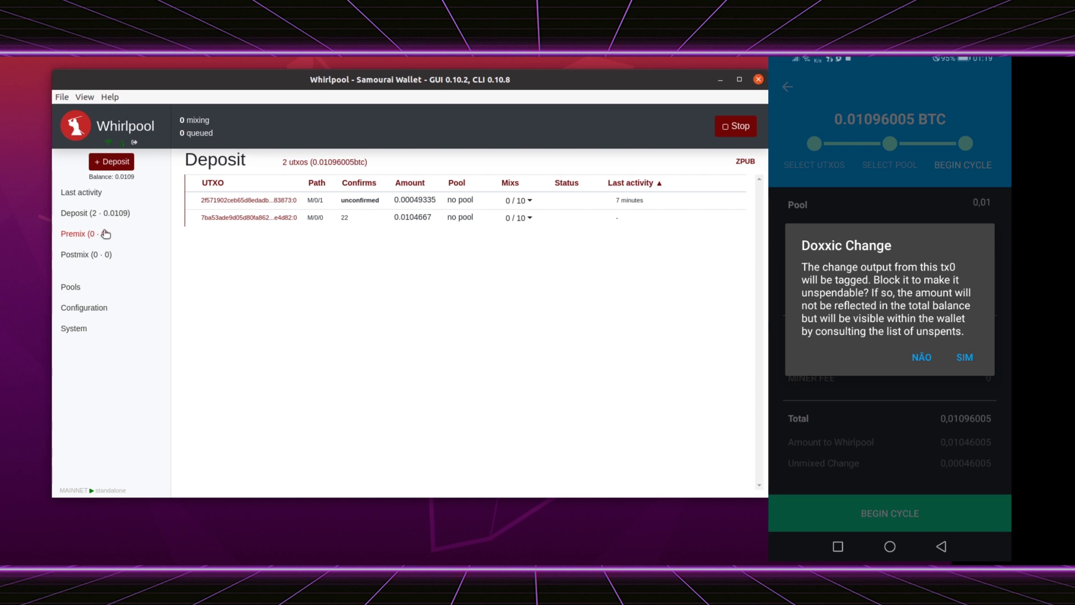
click(87, 235)
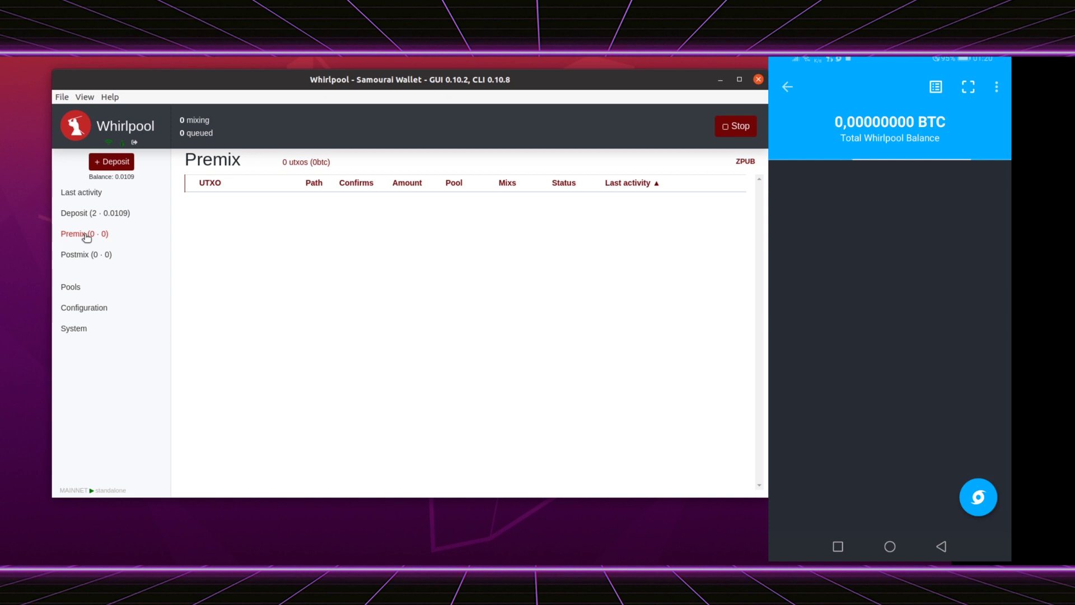
click(116, 214)
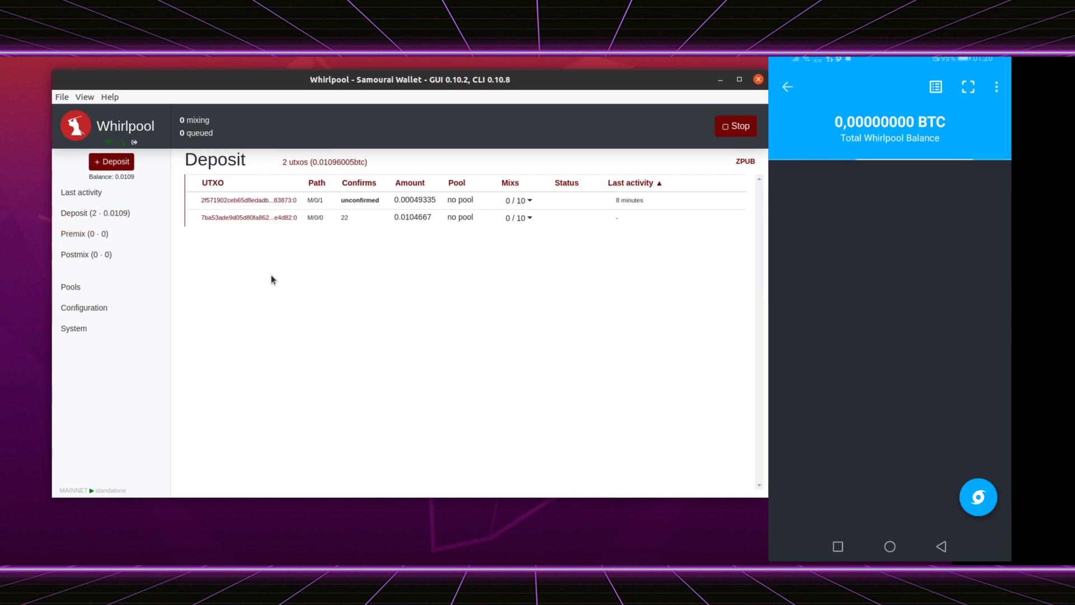
click(90, 234)
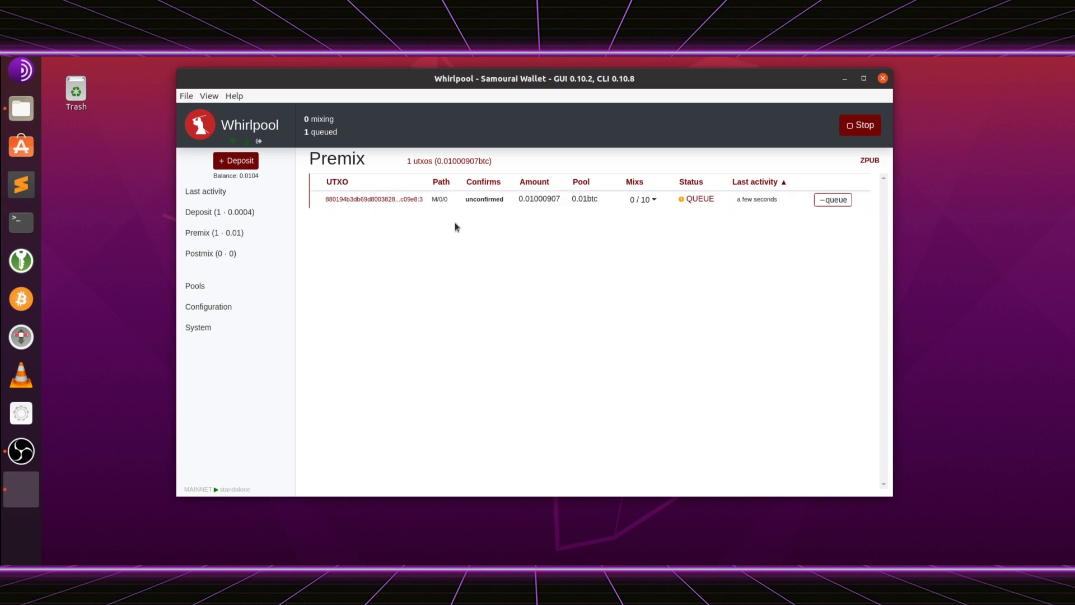
click(242, 210)
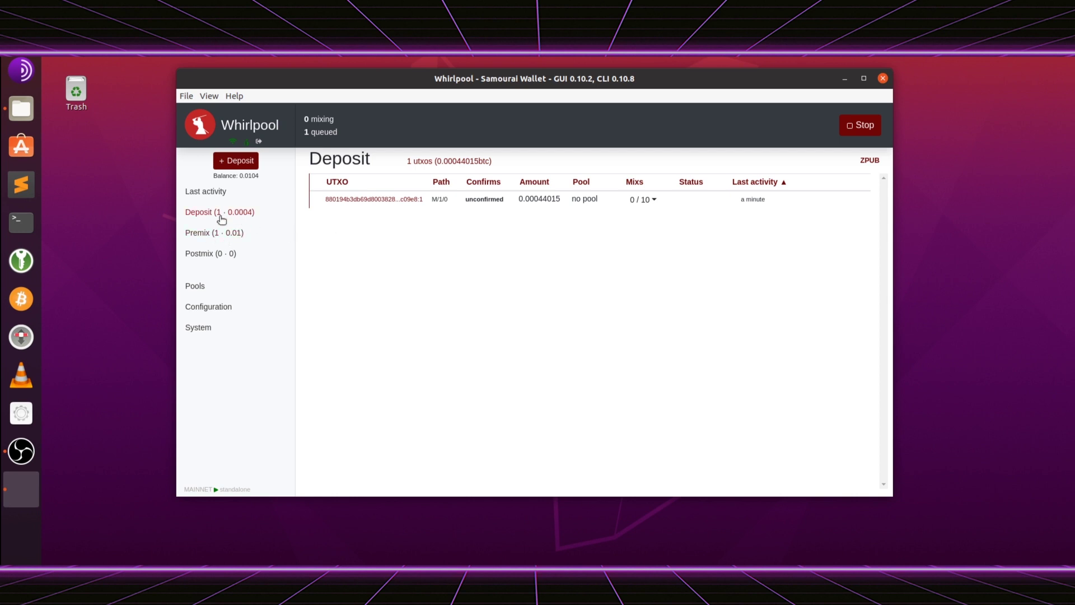
click(227, 234)
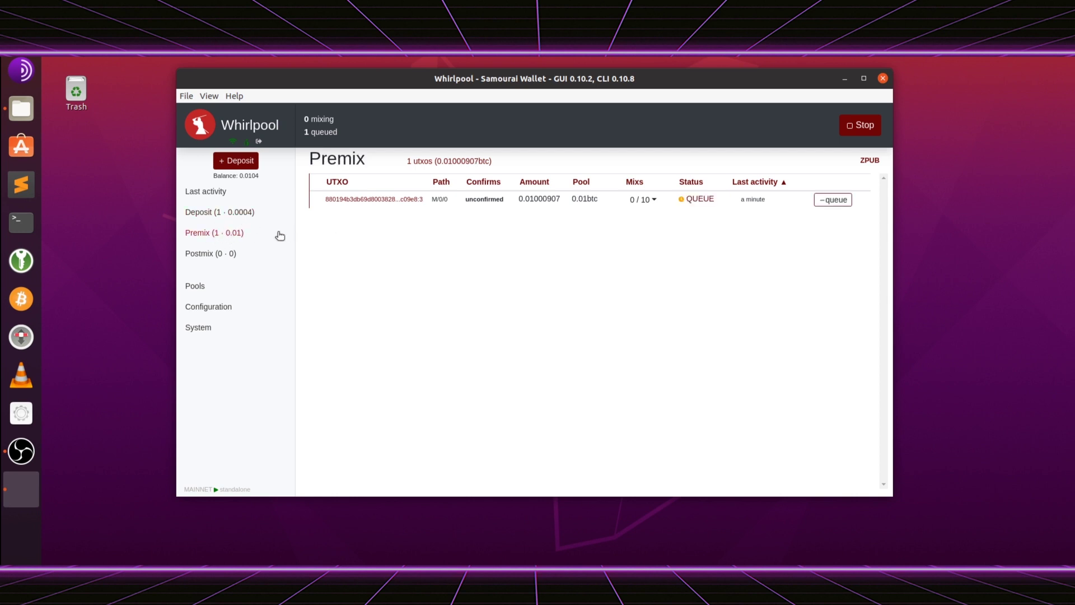